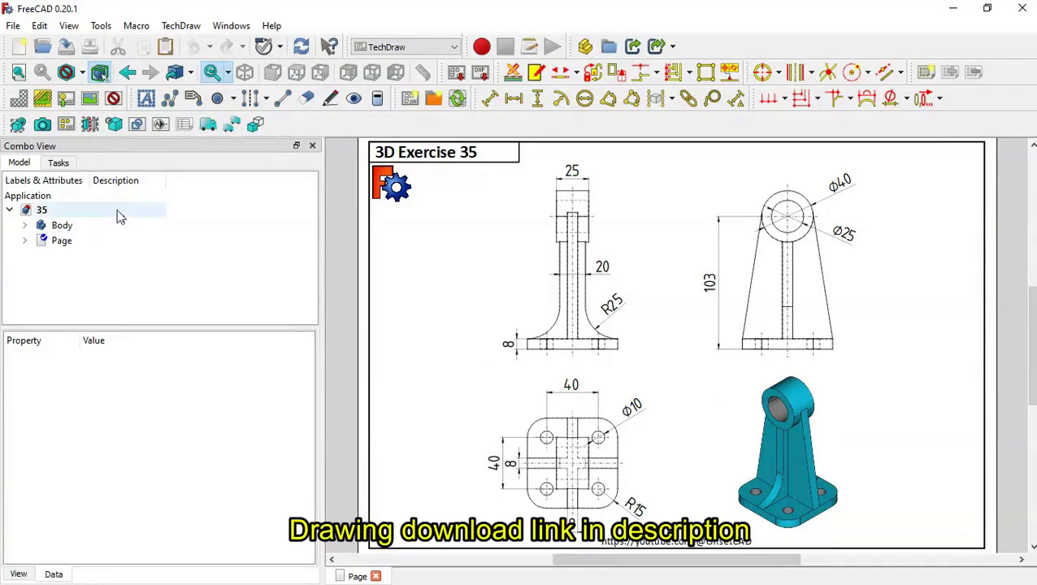
# Create a new document in Part Design, add a body and start a new sketch.
pyautogui.click(20, 47)
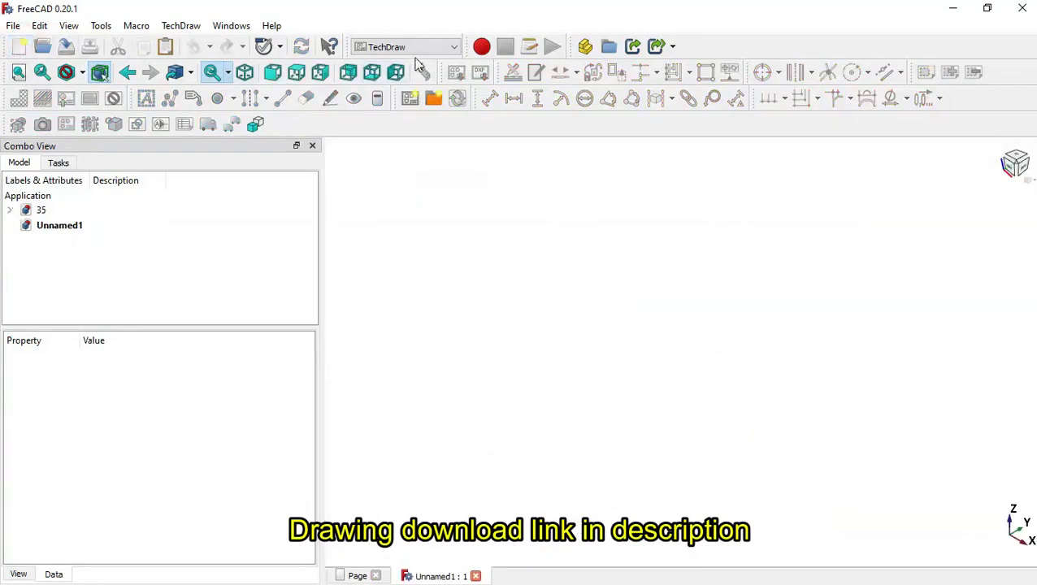
pyautogui.click(426, 49)
pyautogui.click(407, 184)
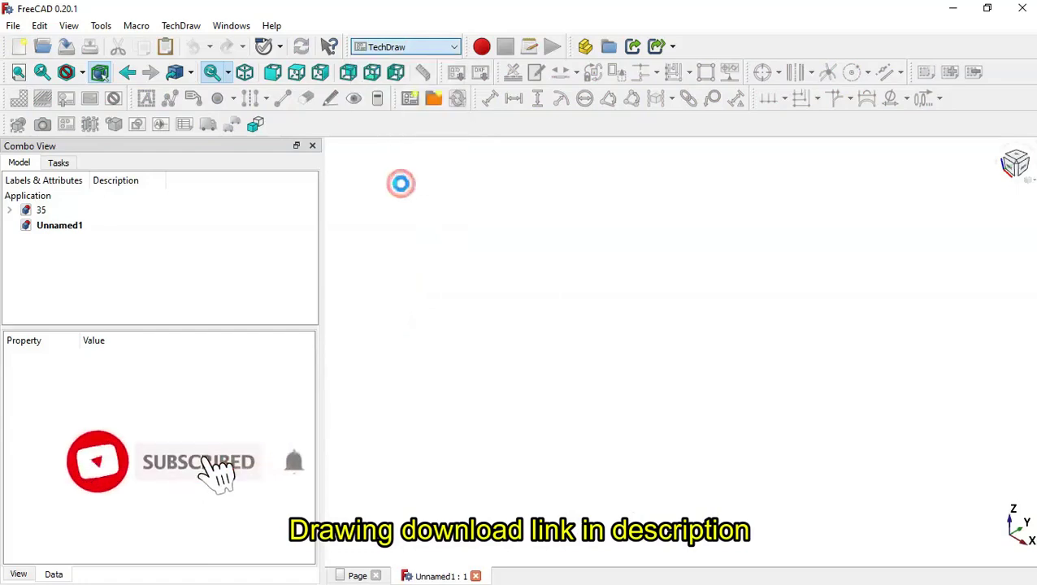
pyautogui.click(105, 188)
pyautogui.click(101, 186)
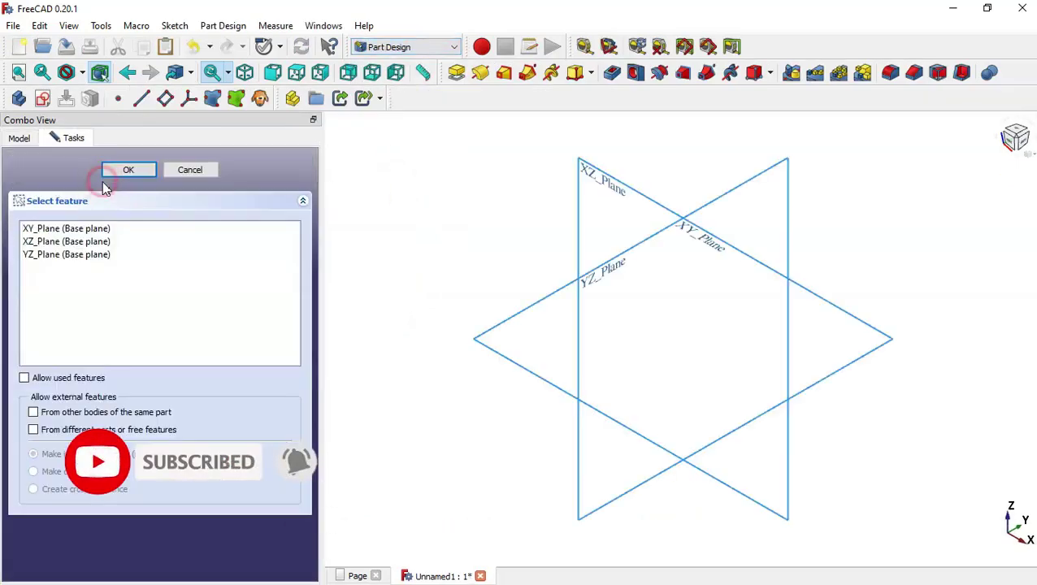
# Draw a rounded rectangle on the XY plane.
pyautogui.click(705, 241)
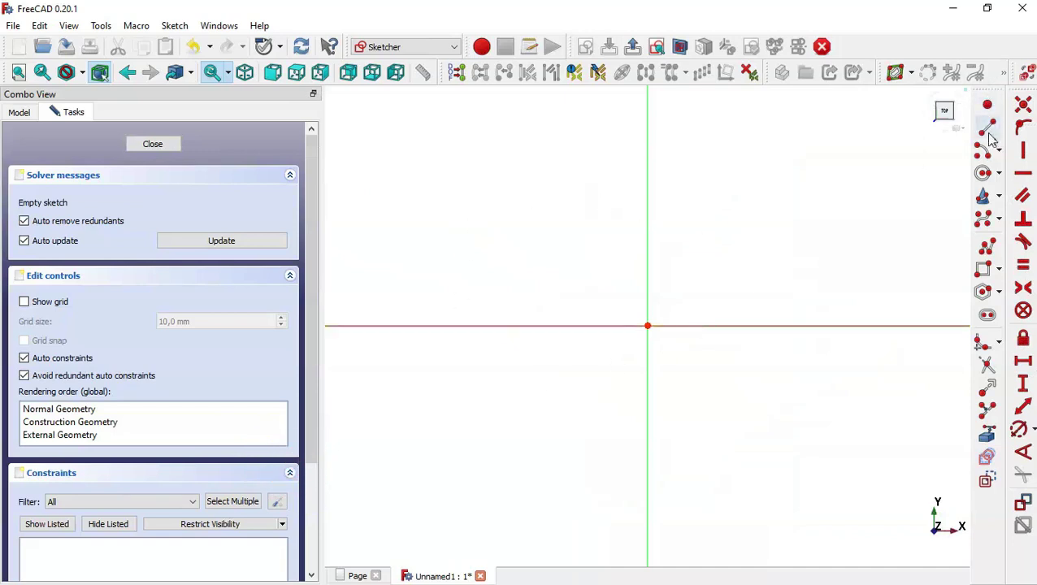
pyautogui.click(999, 269)
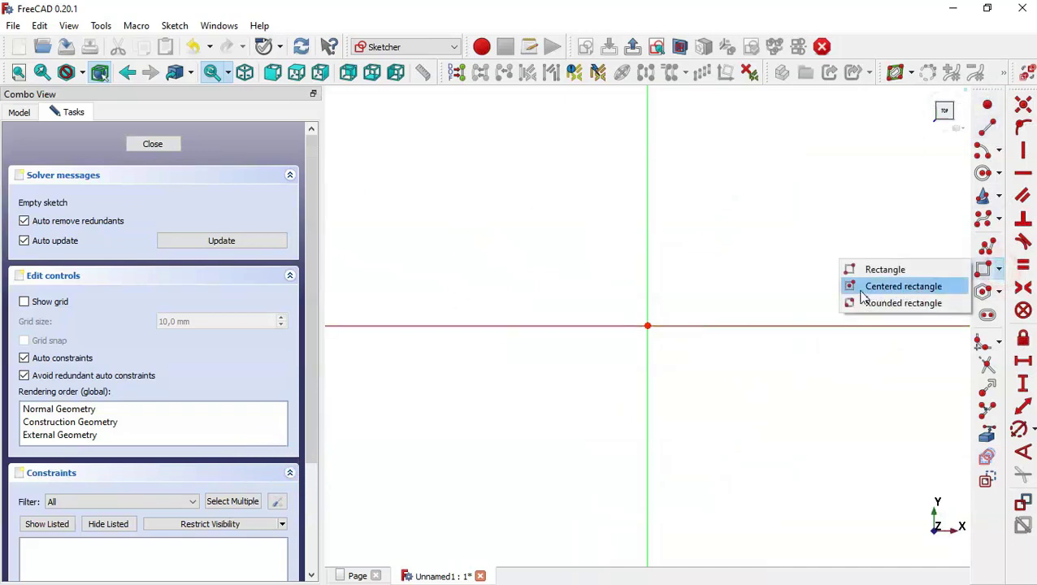
pyautogui.click(917, 303)
pyautogui.click(428, 178)
pyautogui.click(862, 491)
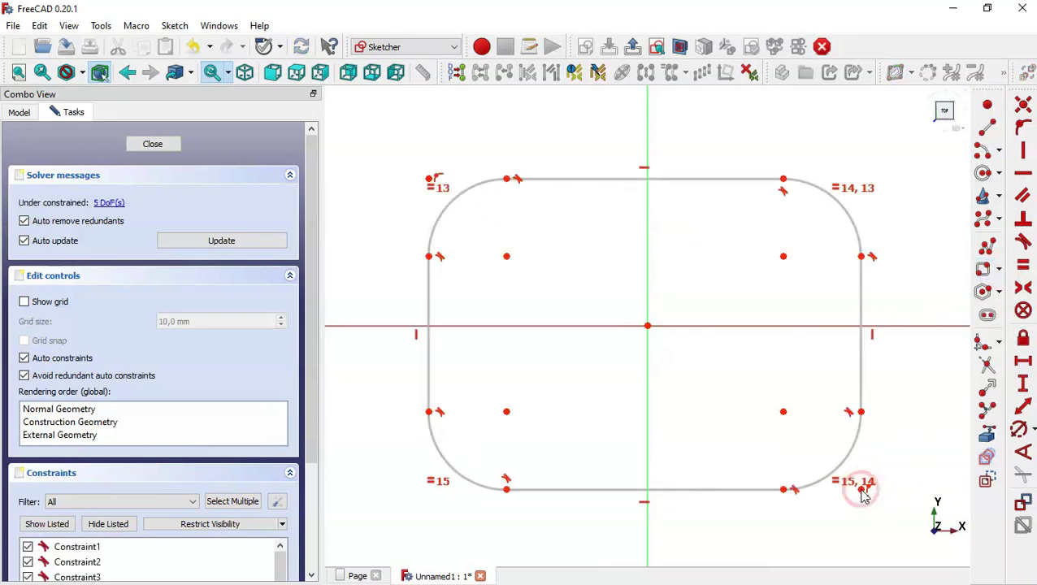
# Make the rectangle's top and right edges equal in length.
pyautogui.click(1023, 267)
pyautogui.click(699, 178)
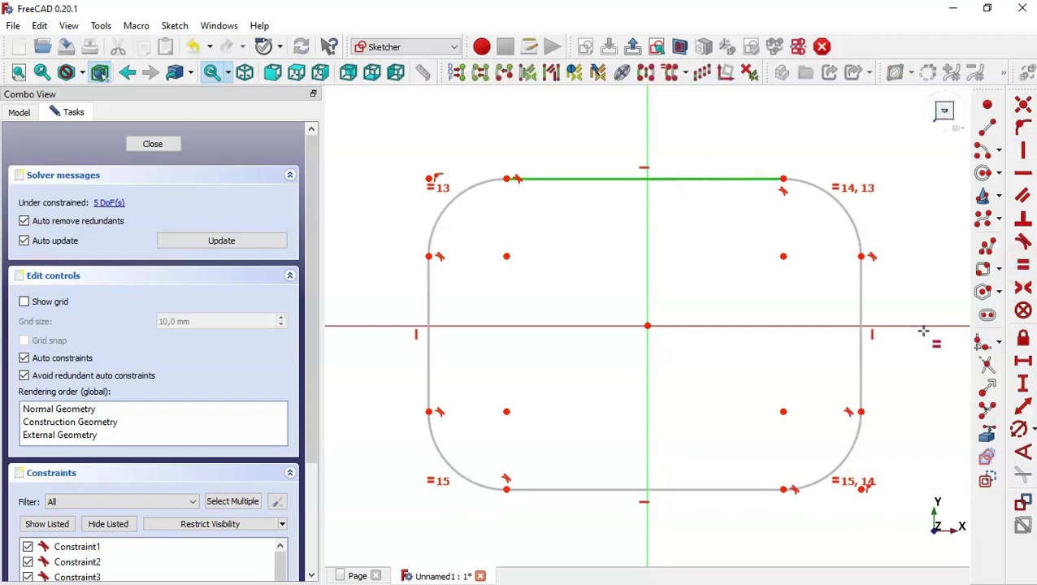
pyautogui.click(859, 293)
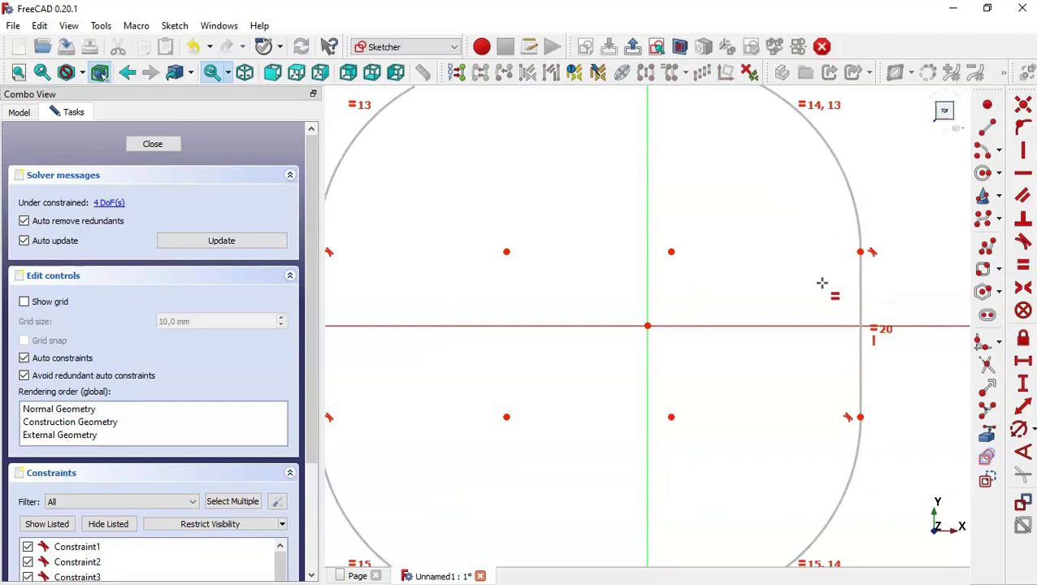
pyautogui.scroll(-3, 821, 283)
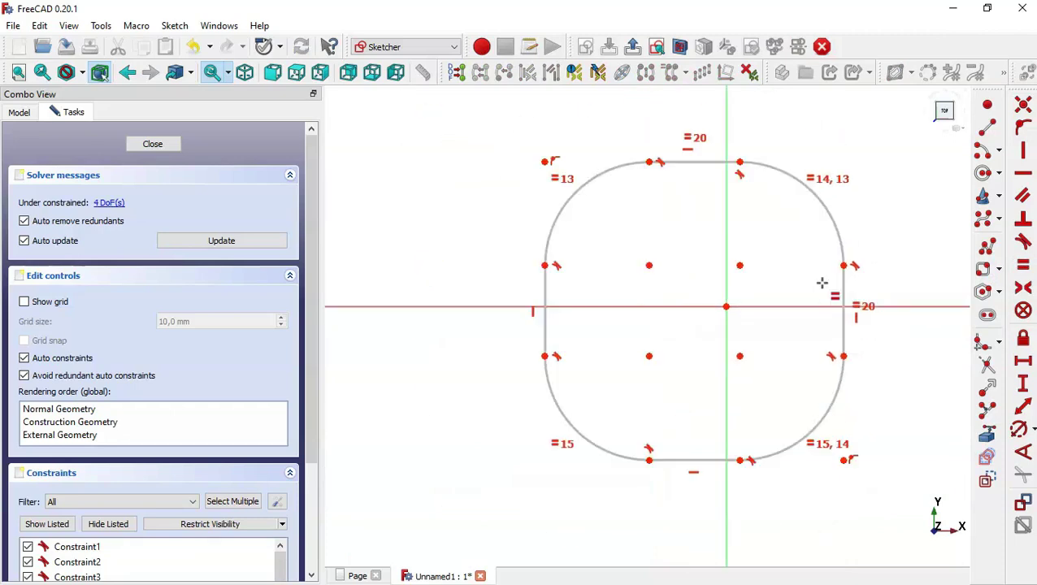
# Make opposite corners symmetric about the origin, then show the reference drawing.
pyautogui.click(1022, 290)
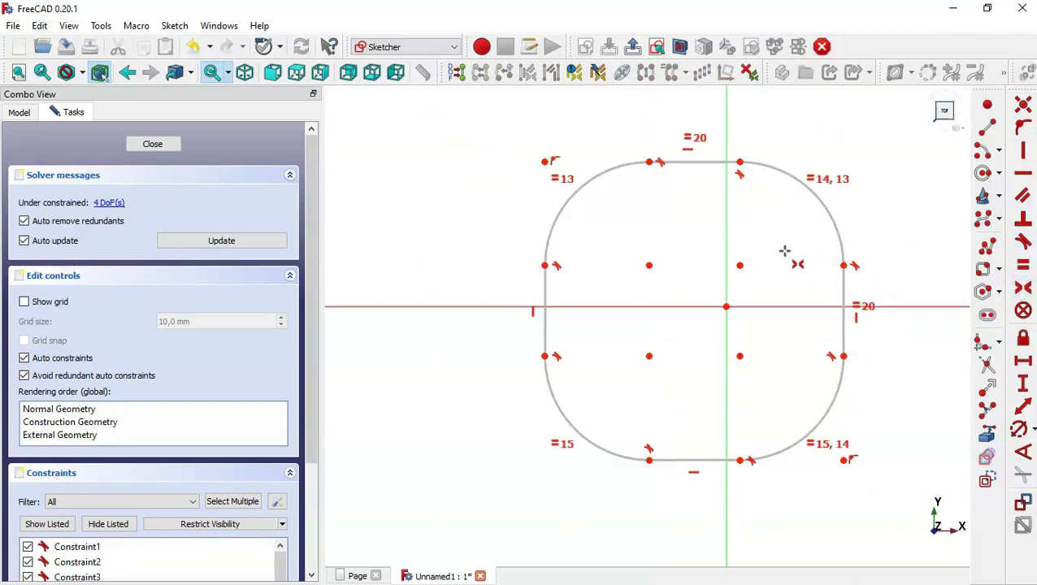
pyautogui.click(739, 265)
pyautogui.click(647, 355)
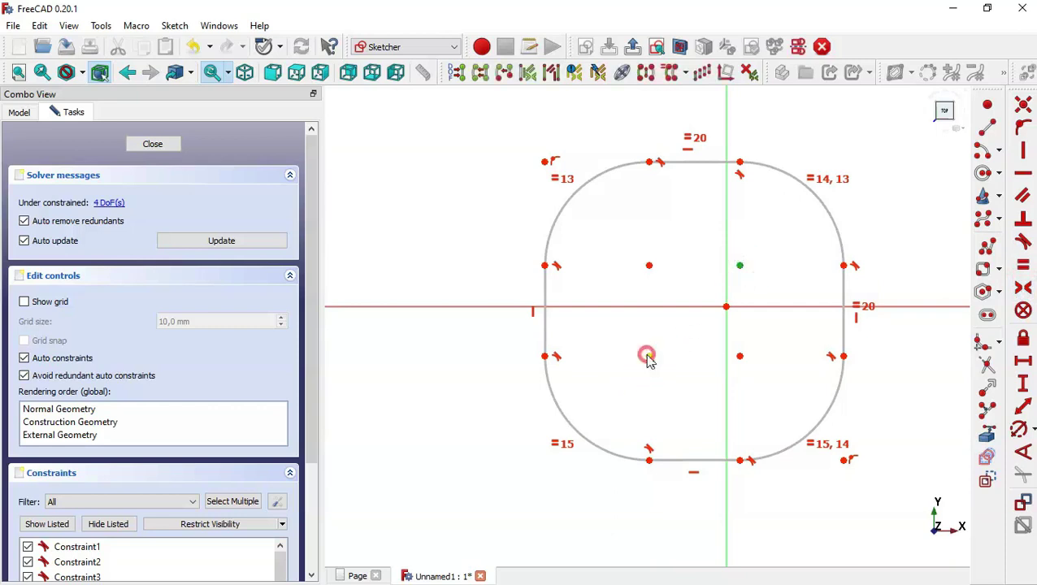
pyautogui.click(725, 306)
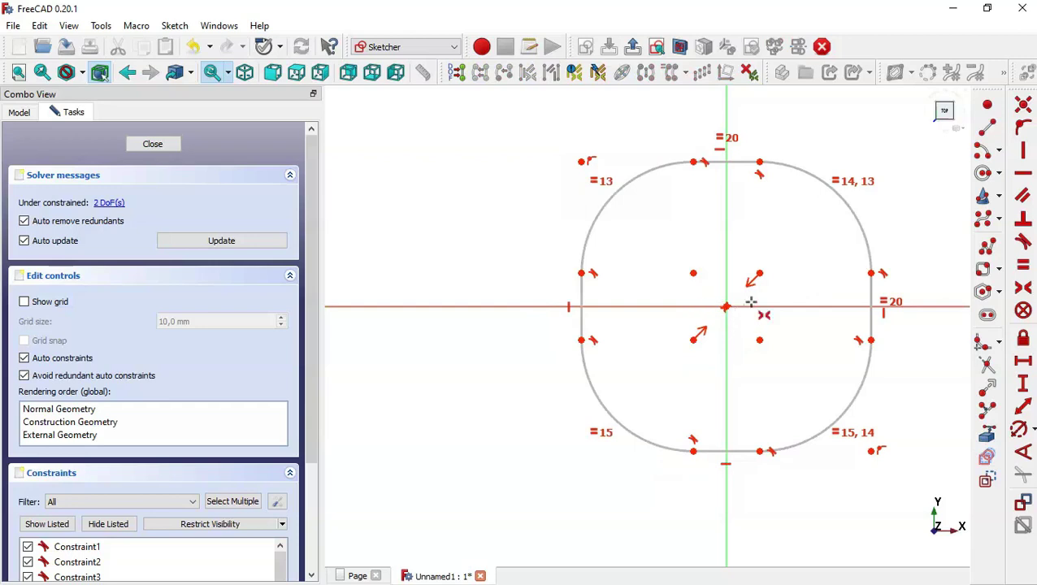
pyautogui.press('Escape')
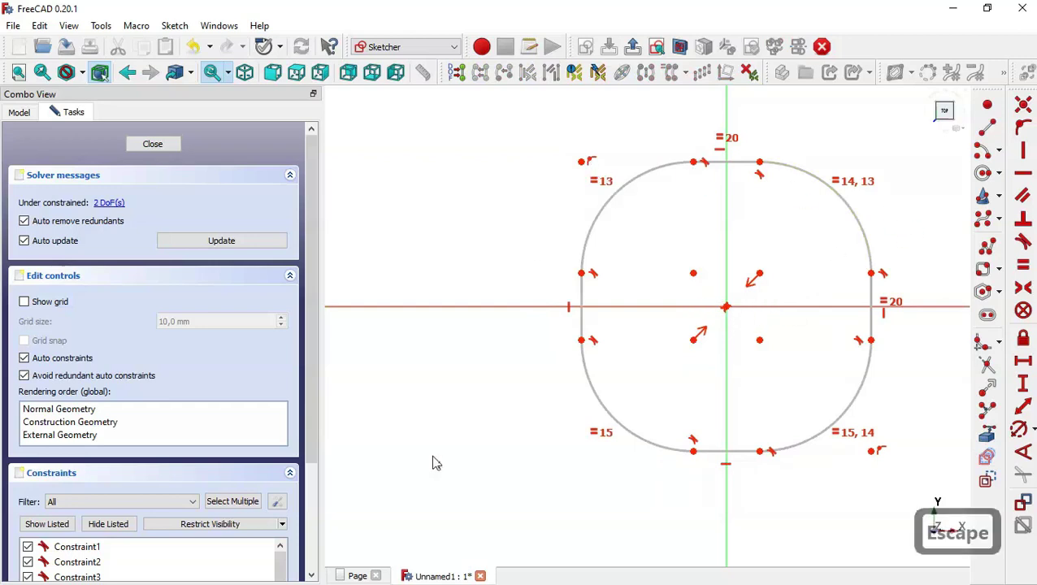
pyautogui.click(362, 576)
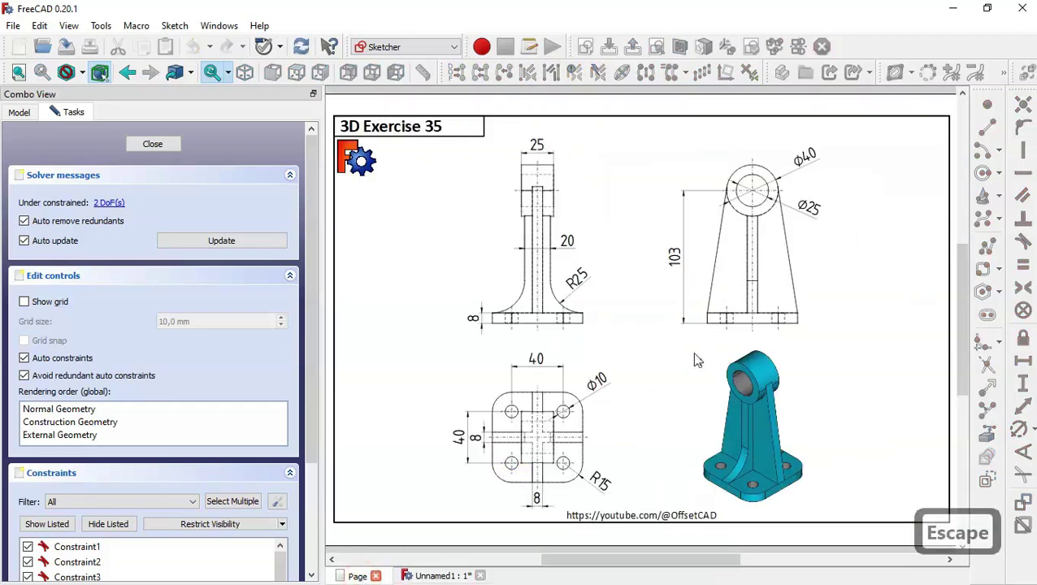
pyautogui.scroll(1, 542, 523)
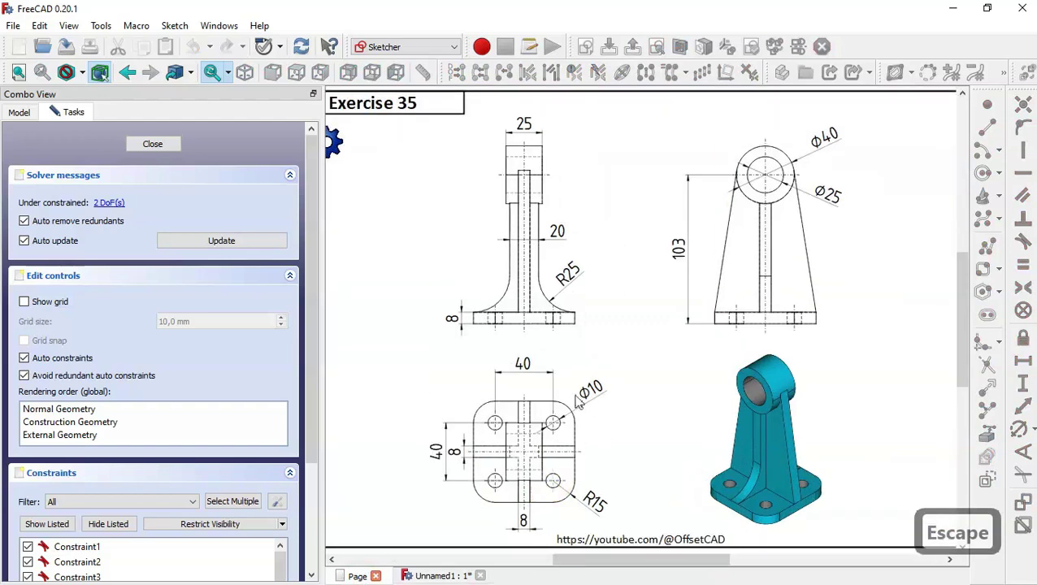
pyautogui.moveTo(458, 396); pyautogui.dragTo(442, 305, button='middle')
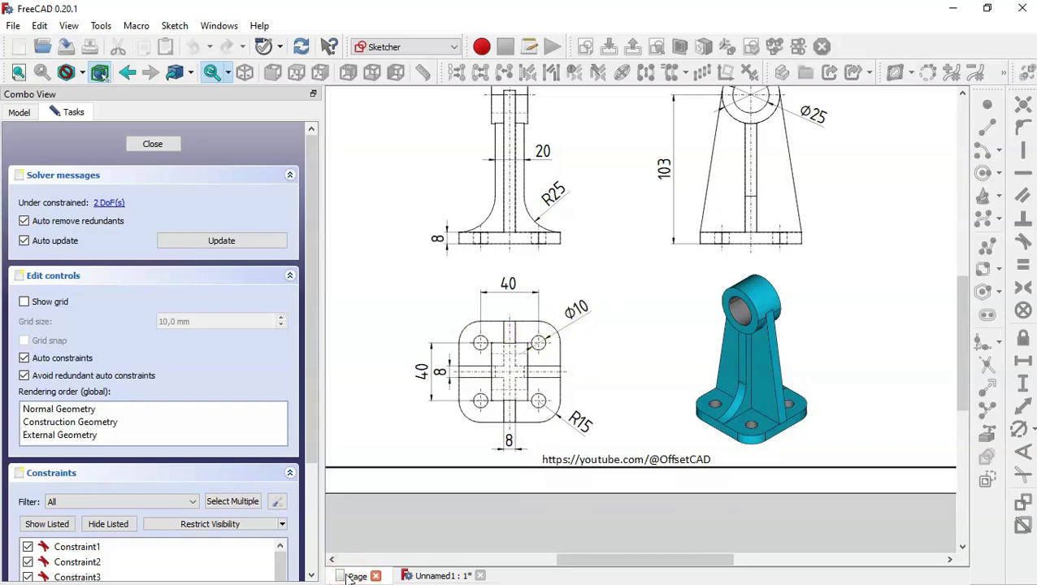
# Back in the sketch, give the corner arcs a 15 mm radius.
pyautogui.click(460, 575)
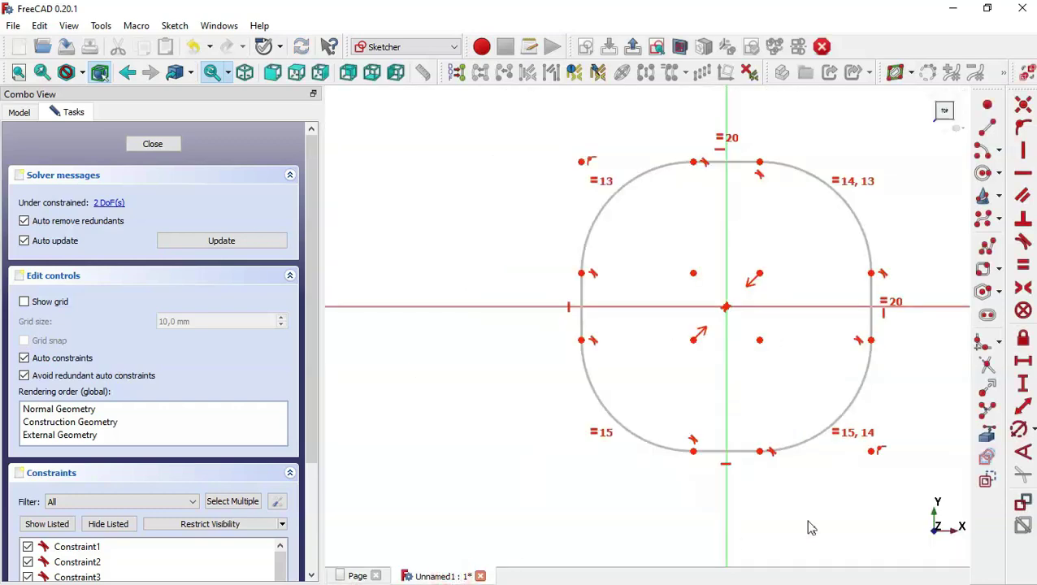
pyautogui.click(1017, 428)
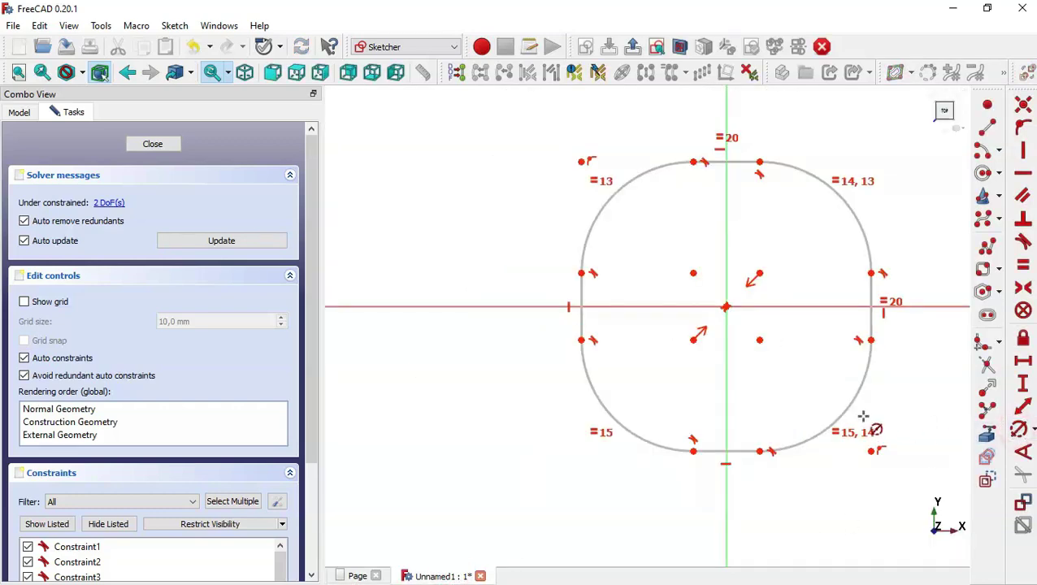
pyautogui.click(851, 406)
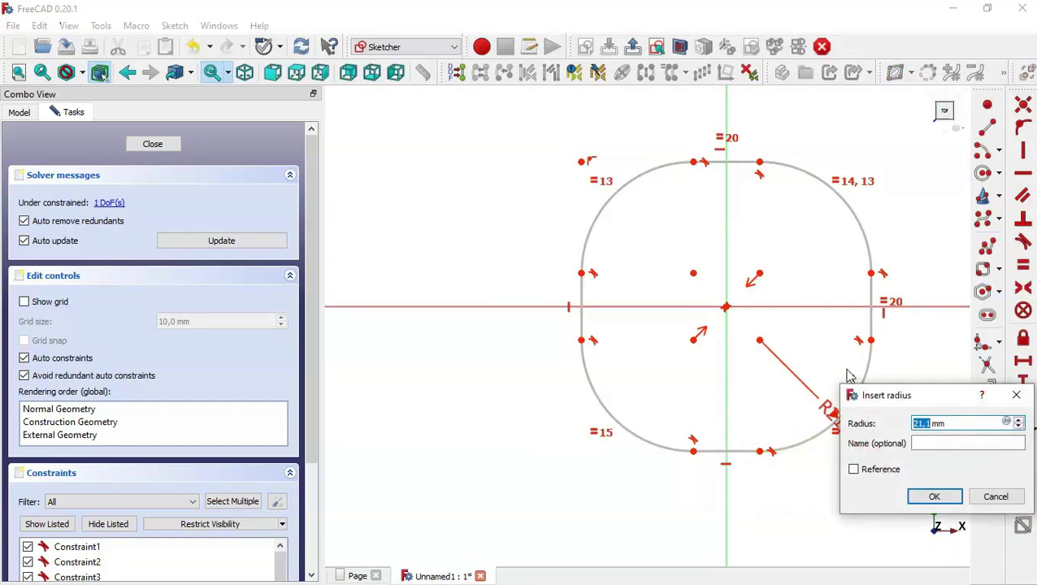
pyautogui.write('15')
pyautogui.press('Return')
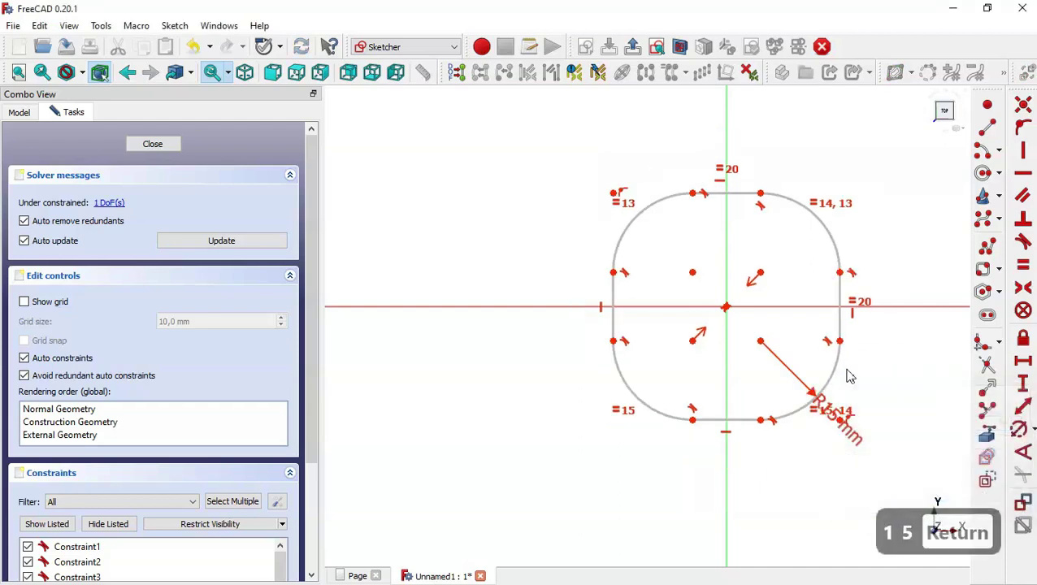
# Set the top edge length to 40 mm.
pyautogui.click(1023, 363)
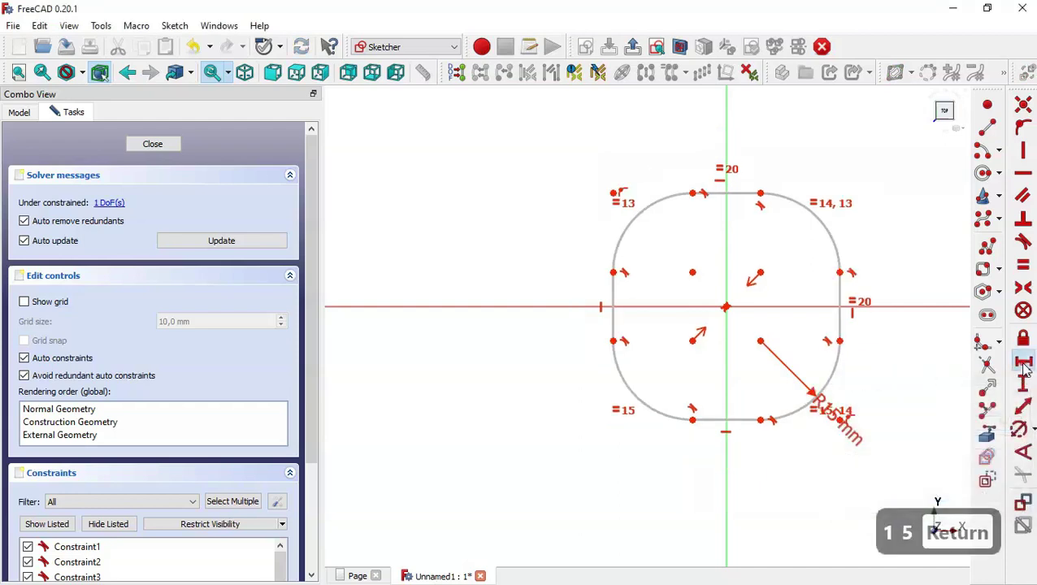
pyautogui.click(747, 194)
pyautogui.click(743, 195)
pyautogui.write('40')
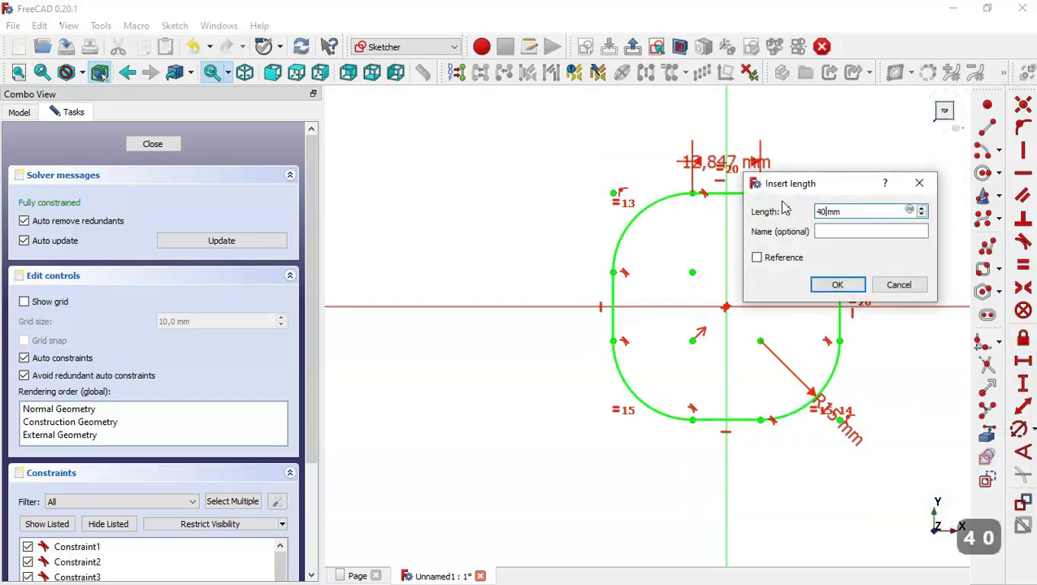
pyautogui.press('Return')
# Draw four circles centred on the four corner arc centres.
pyautogui.click(983, 173)
pyautogui.click(832, 200)
pyautogui.click(853, 231)
pyautogui.click(620, 201)
pyautogui.click(639, 229)
pyautogui.click(620, 412)
pyautogui.click(654, 434)
pyautogui.click(832, 412)
pyautogui.click(829, 366)
pyautogui.press('Escape')
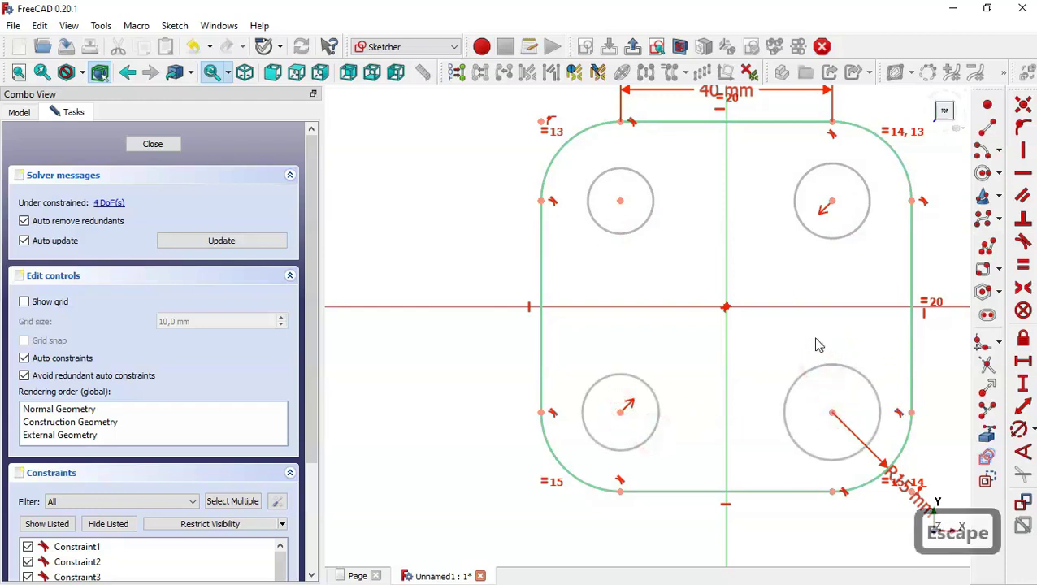
# Make the four circles equal with a 10 mm diameter.
pyautogui.click(854, 234)
pyautogui.click(641, 236)
pyautogui.click(658, 400)
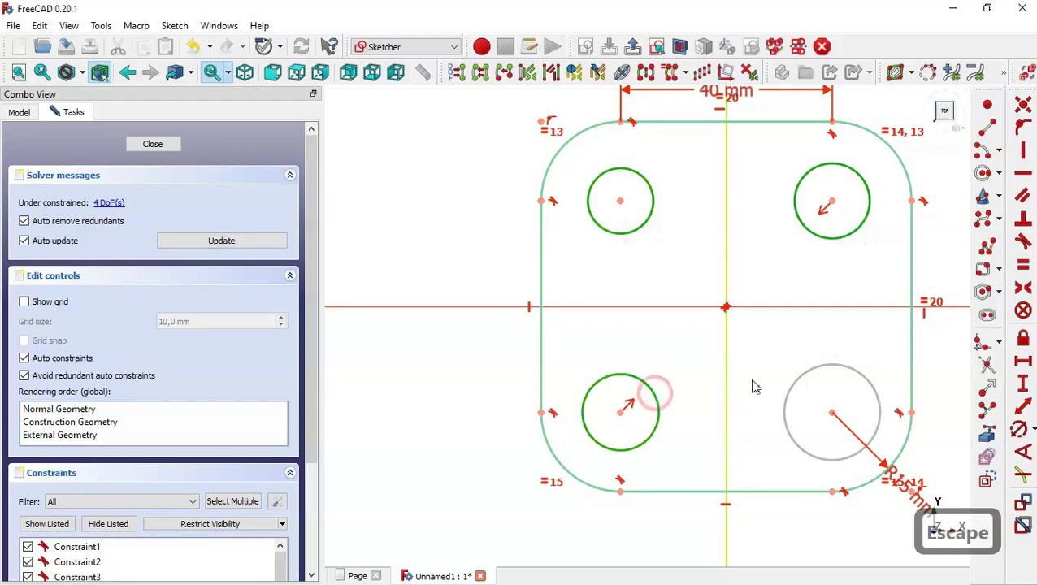
pyautogui.click(823, 374)
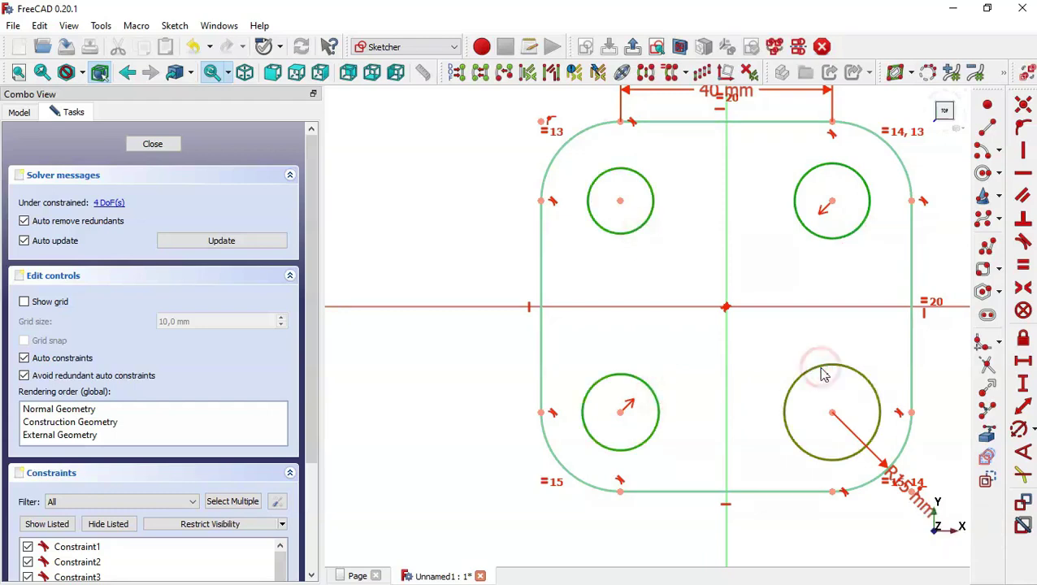
pyautogui.click(1025, 268)
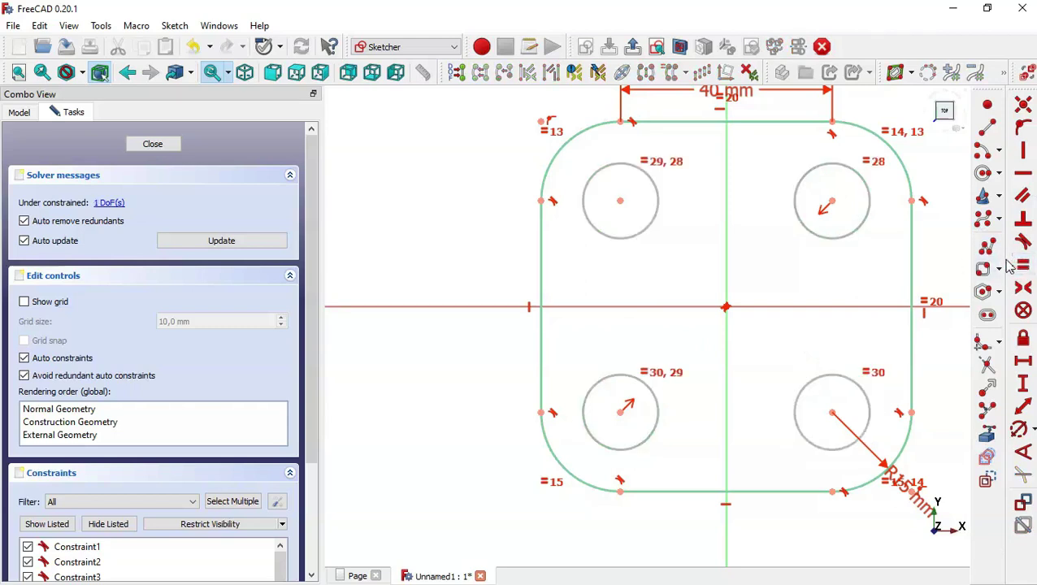
pyautogui.click(1018, 430)
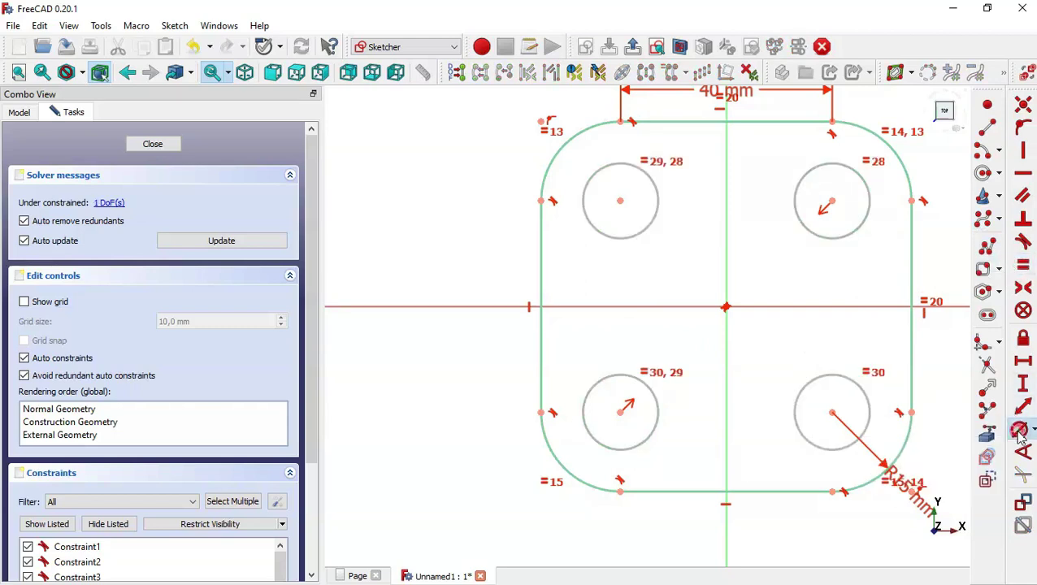
pyautogui.click(844, 376)
pyautogui.write('10')
pyautogui.press('Return')
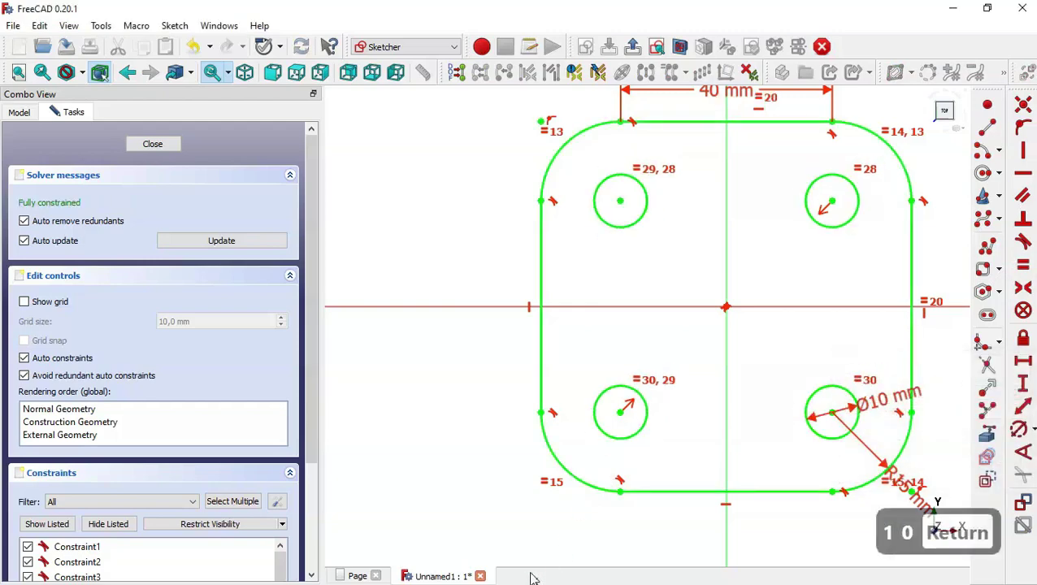
# Check the reference drawing, then close the finished base sketch.
pyautogui.click(357, 576)
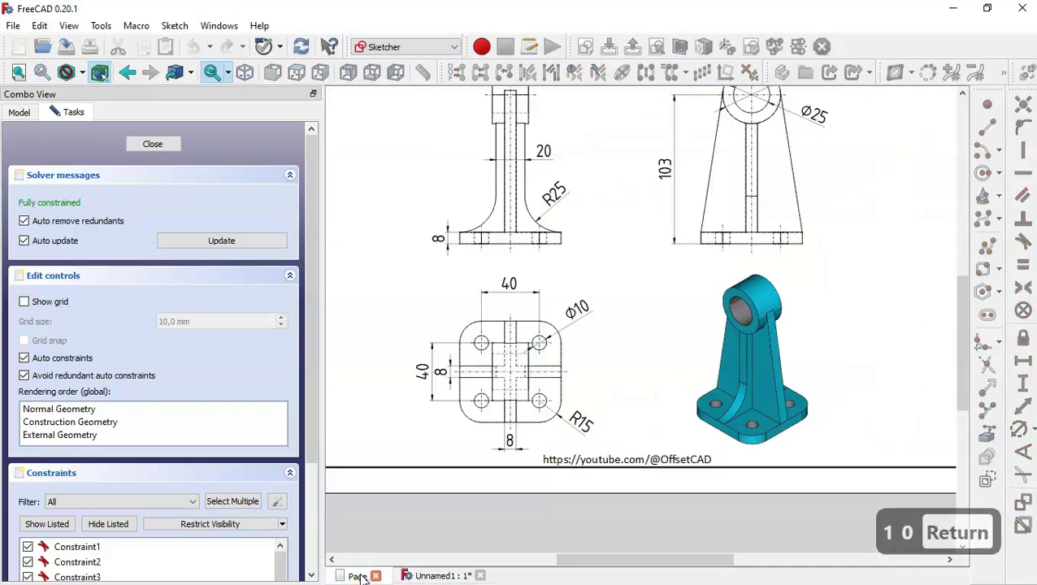
pyautogui.click(426, 575)
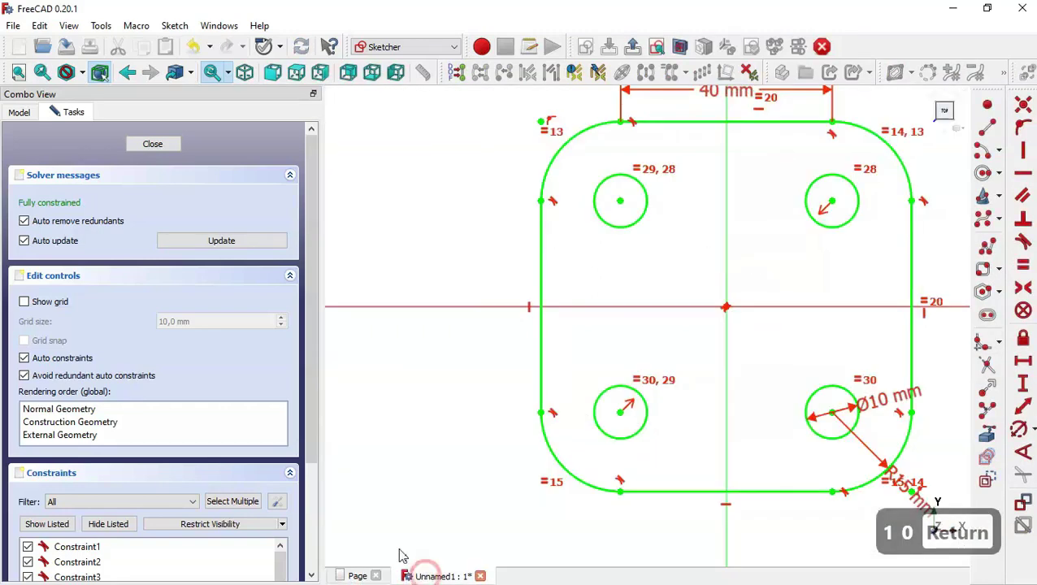
pyautogui.click(176, 143)
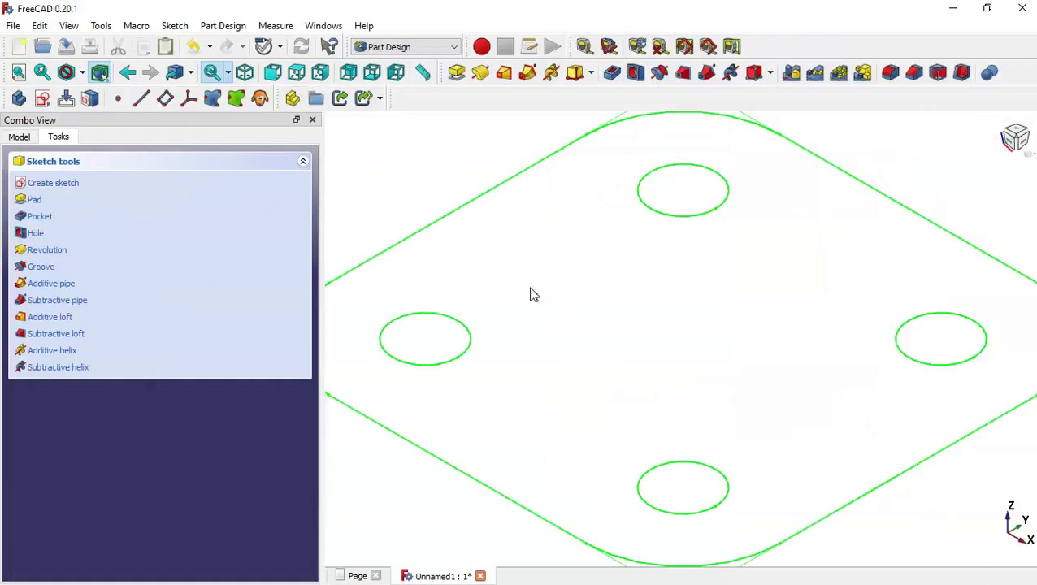
# Pad the base sketch 8 mm into a solid four-hole plate.
pyautogui.click(529, 289)
pyautogui.press('Home')
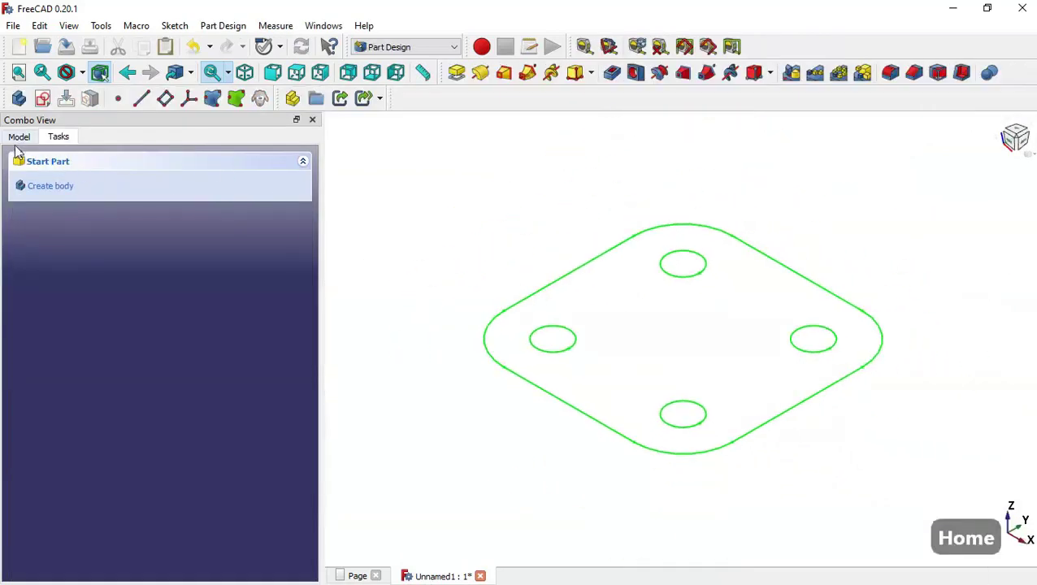
pyautogui.click(15, 140)
pyautogui.click(112, 246)
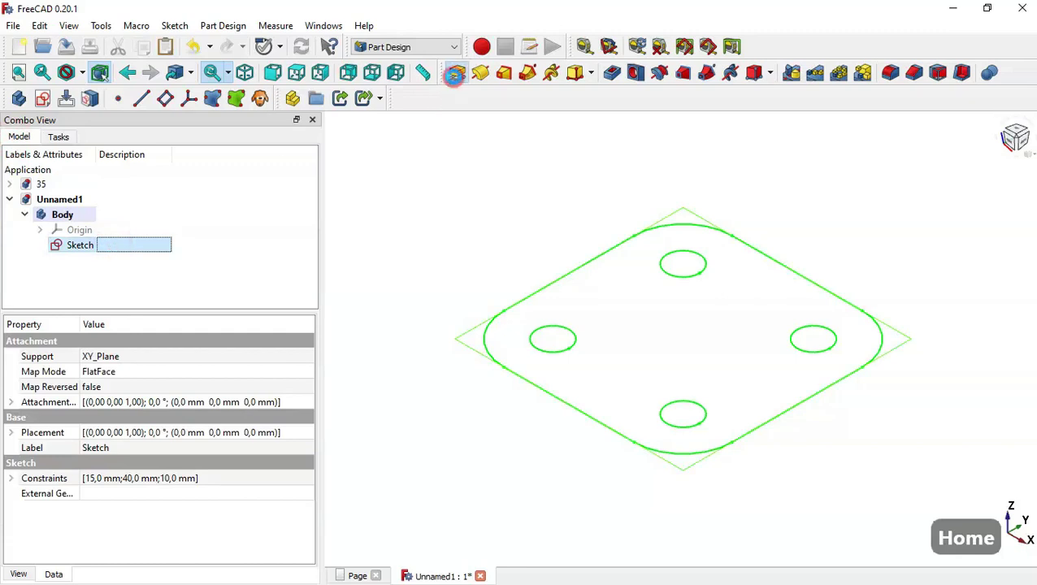
pyautogui.click(456, 73)
pyautogui.tripleClick(261, 244)
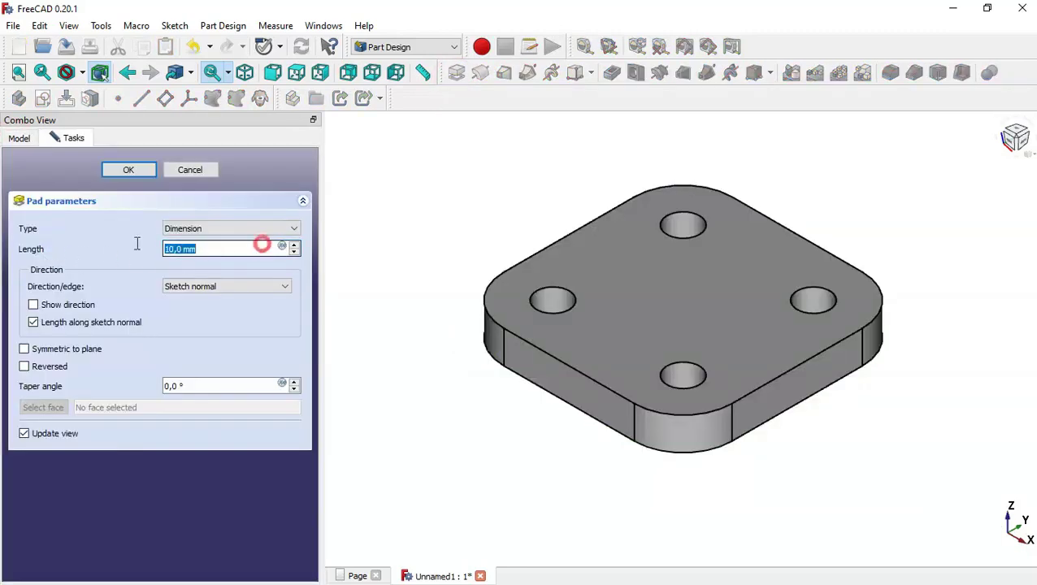
pyautogui.write('8')
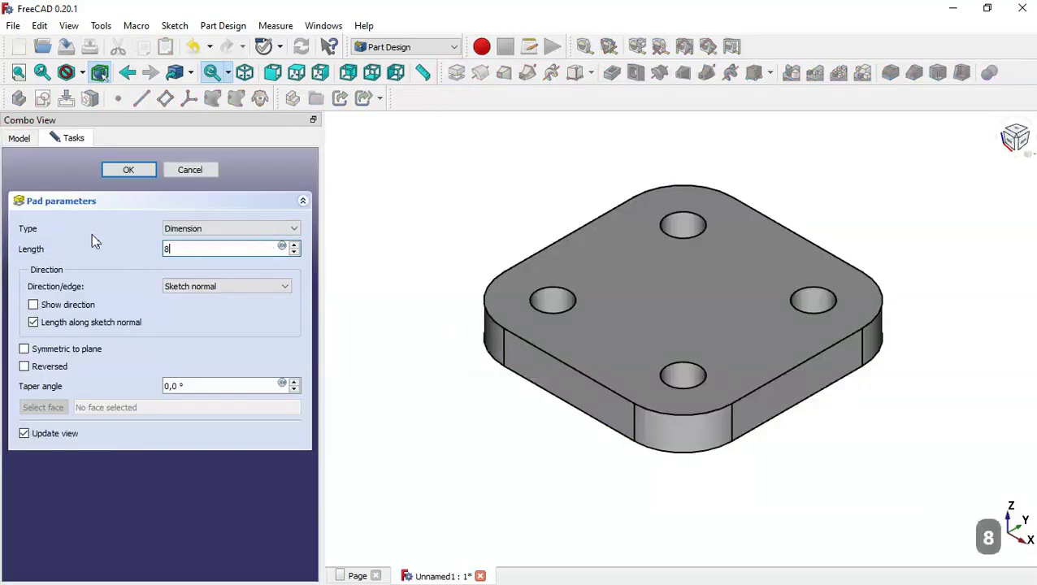
pyautogui.click(130, 170)
pyautogui.click(390, 257)
pyautogui.press('Home')
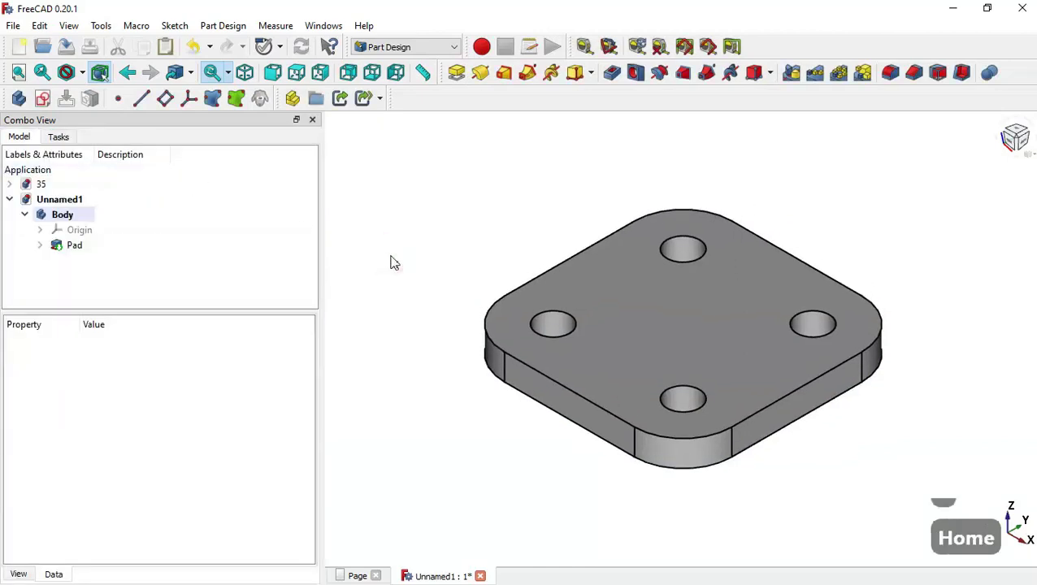
pyautogui.click(357, 576)
# Pan the reference drawing to study the top views, then return to the plate model.
pyautogui.moveTo(956, 278); pyautogui.dragTo(955, 342, button='middle')
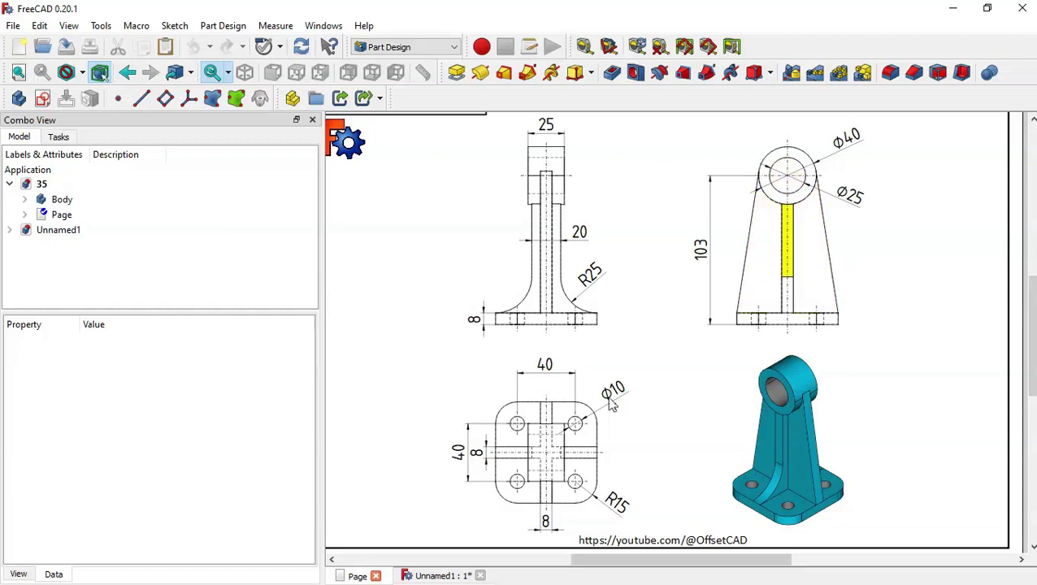
pyautogui.click(429, 576)
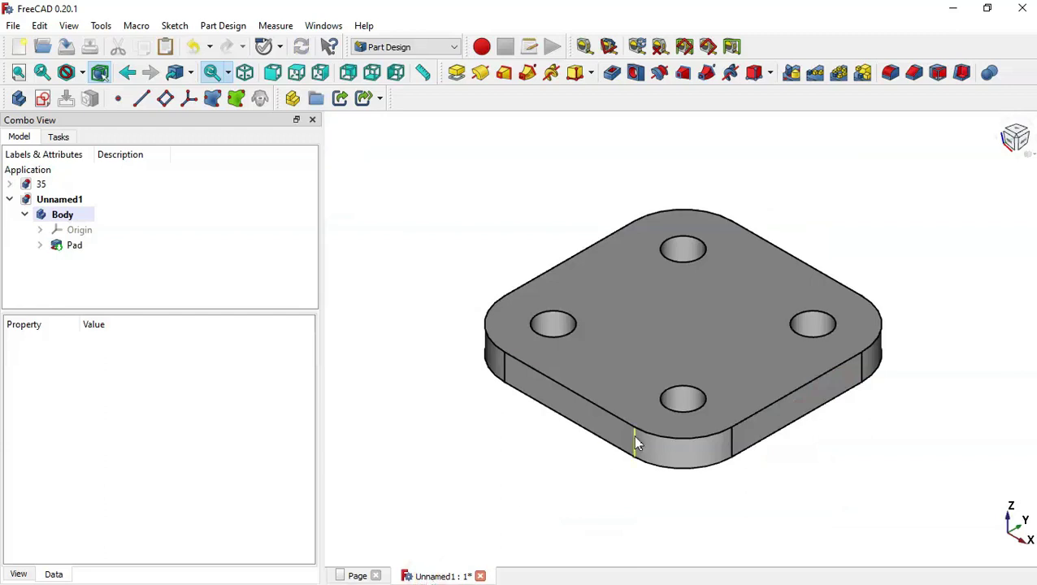
# Start a sketch on the XZ plane referencing the plate's left and right edges.
pyautogui.click(43, 99)
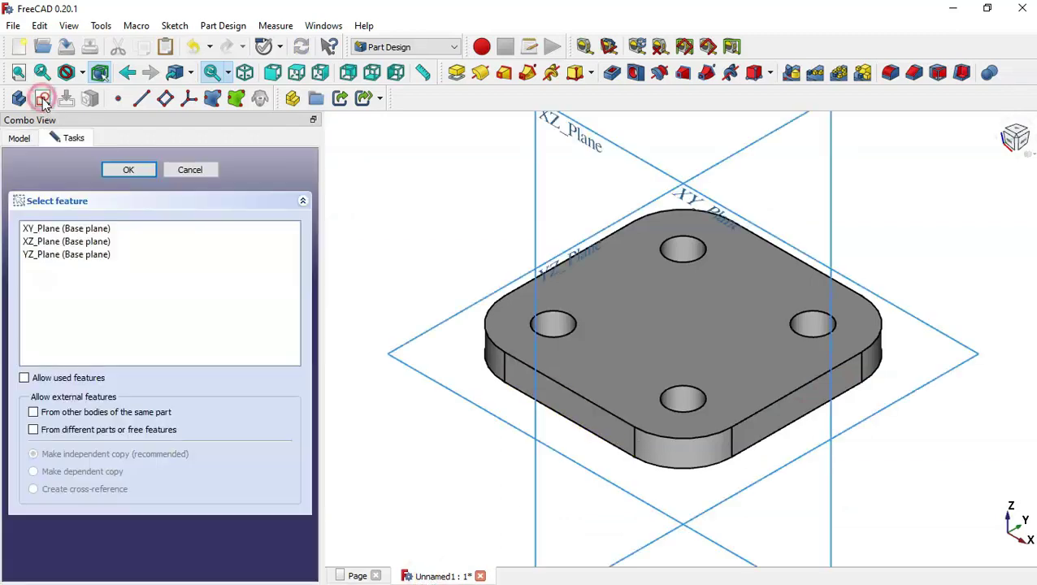
pyautogui.click(357, 576)
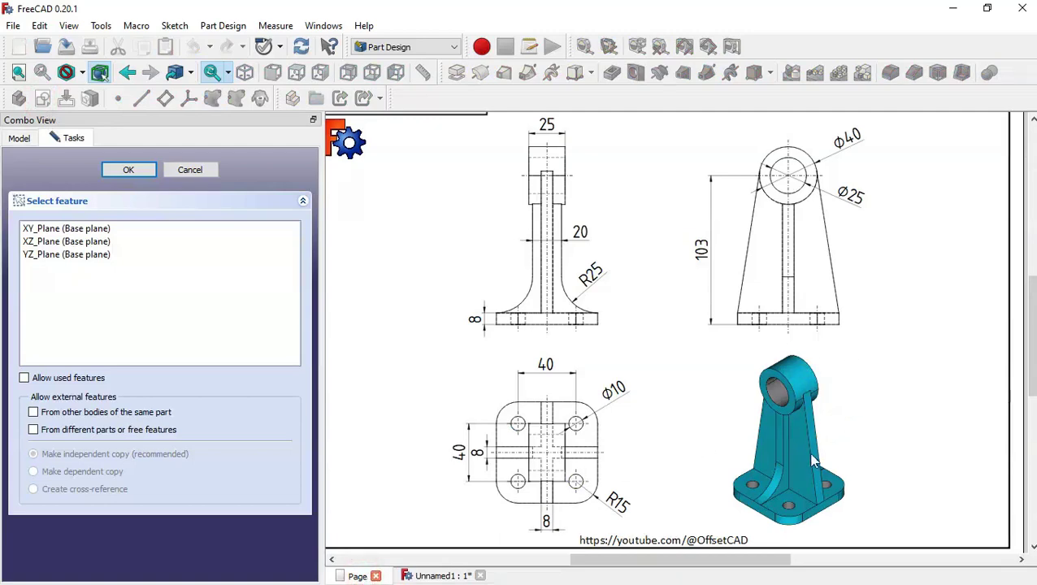
pyautogui.click(442, 576)
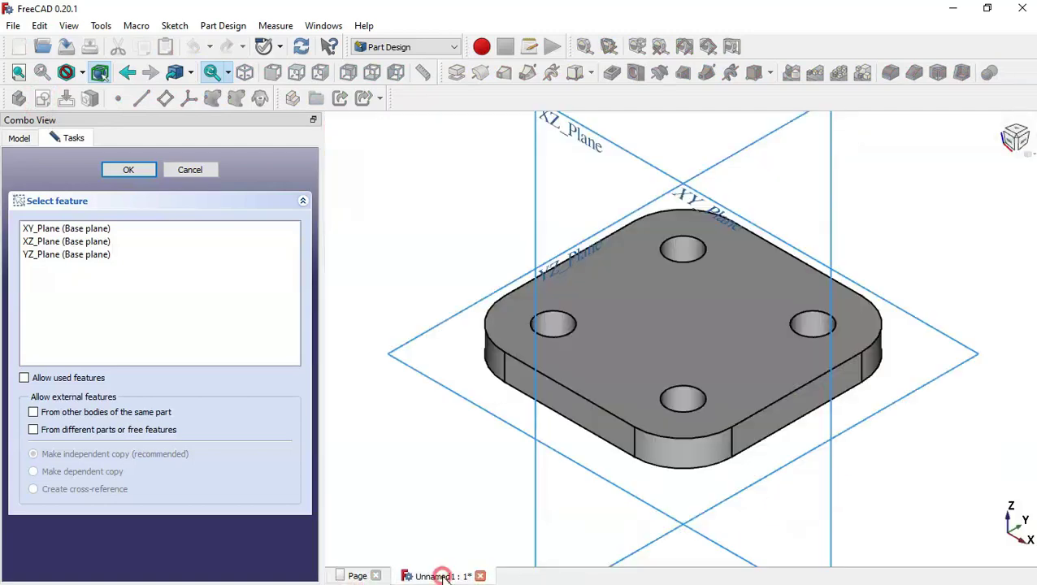
pyautogui.click(572, 135)
pyautogui.scroll(3, 625, 392)
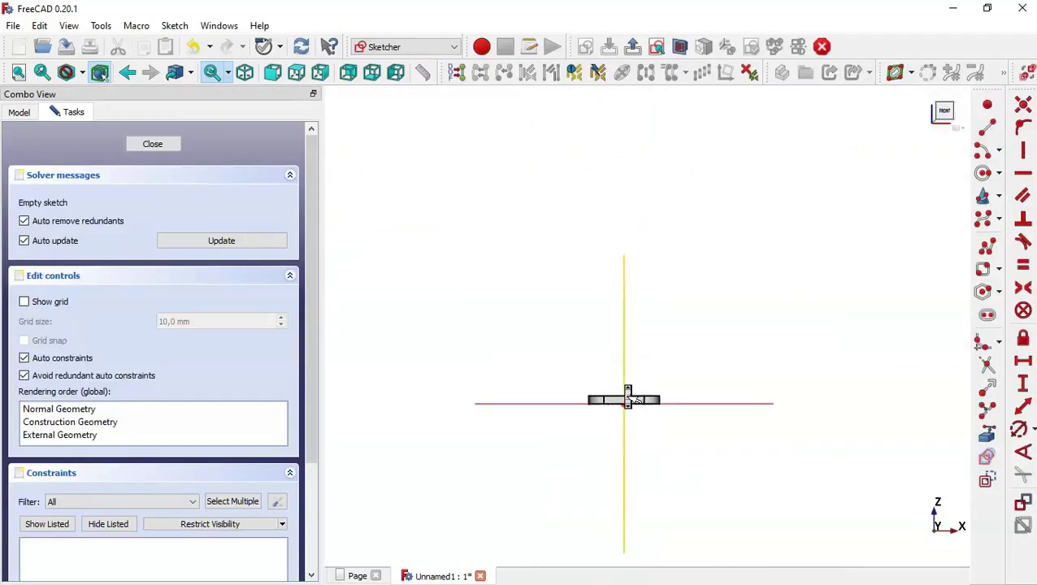
pyautogui.click(988, 437)
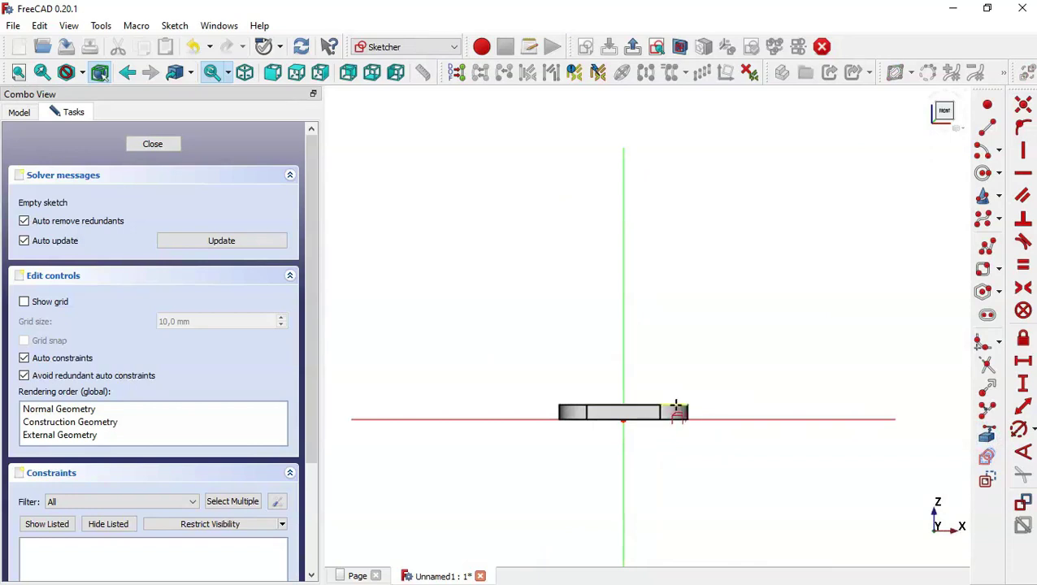
pyautogui.click(681, 405)
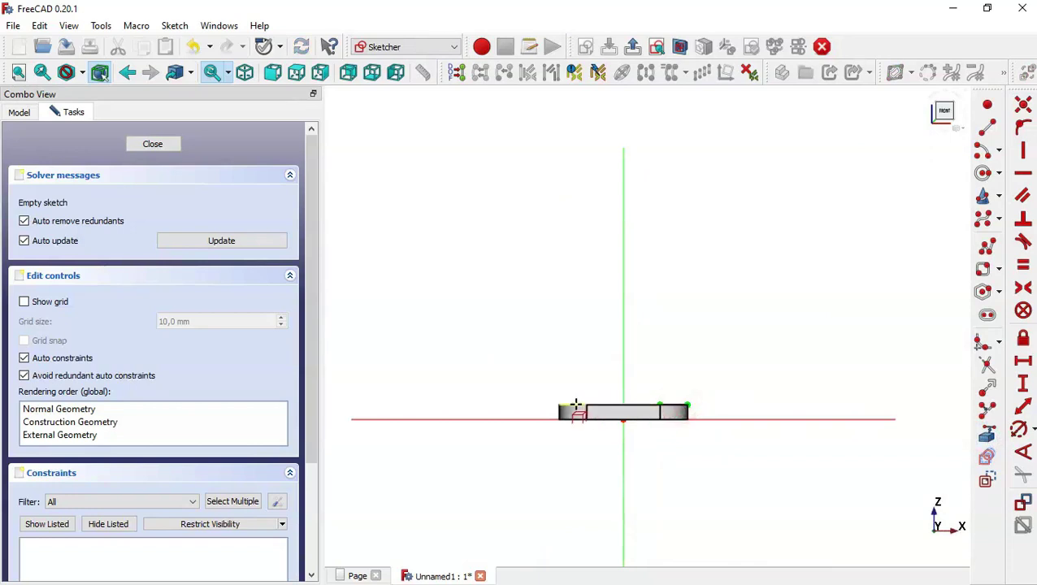
pyautogui.click(574, 406)
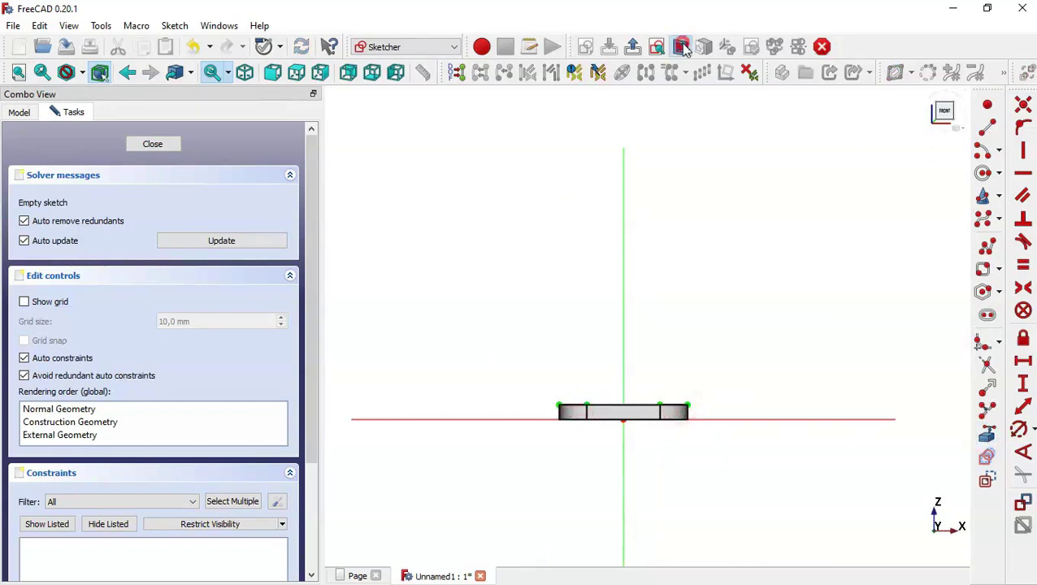
pyautogui.scroll(1, 618, 473)
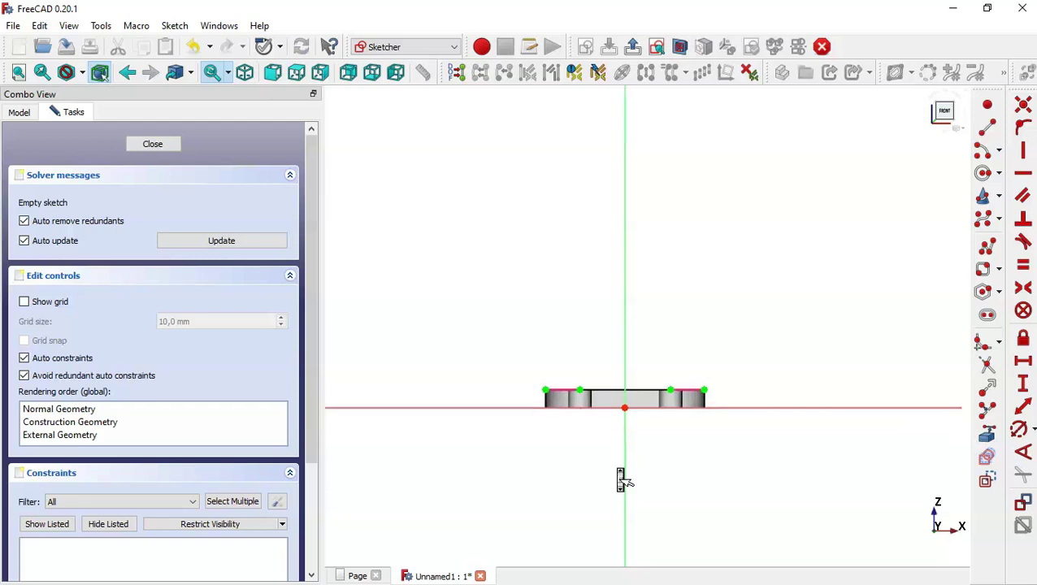
# Draw the two slanted sides and bottom edge of the upright as a polyline.
pyautogui.click(990, 251)
pyautogui.click(655, 155)
pyautogui.click(702, 384)
pyautogui.click(544, 390)
pyautogui.click(594, 162)
pyautogui.press('Escape')
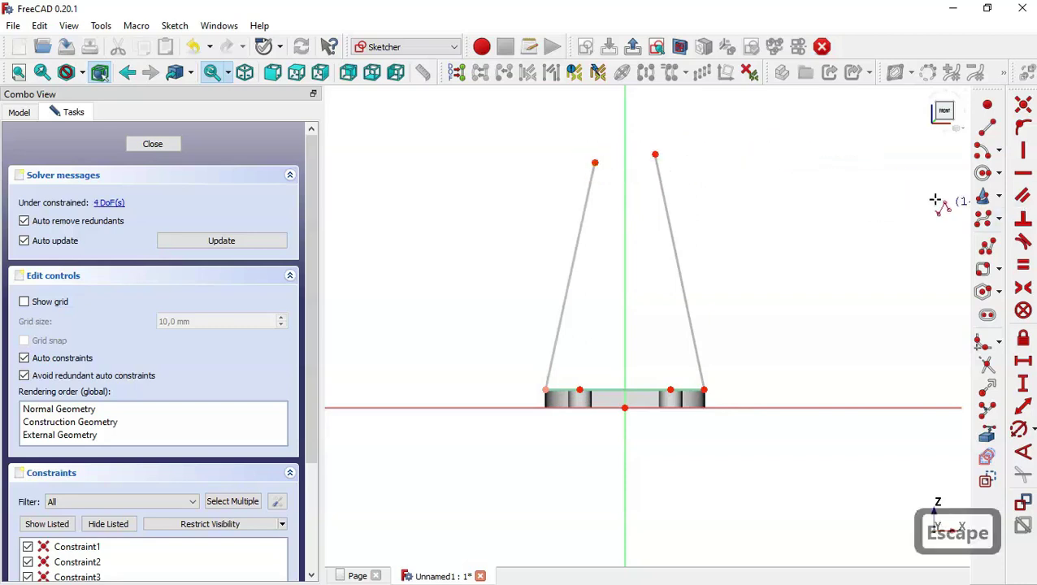
# Add a centre arc joining the top ends of the slanted sides.
pyautogui.click(984, 157)
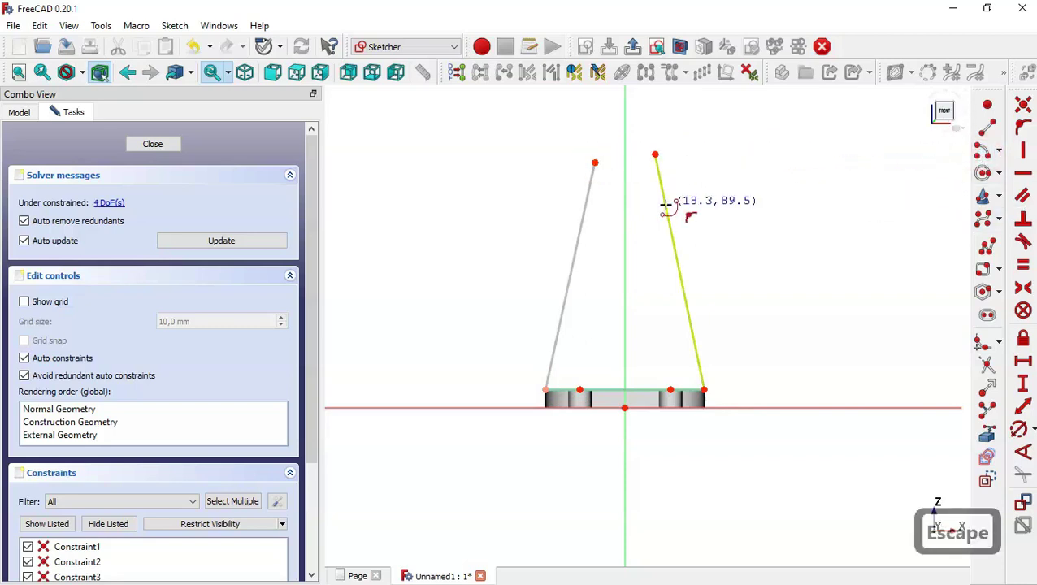
pyautogui.click(624, 153)
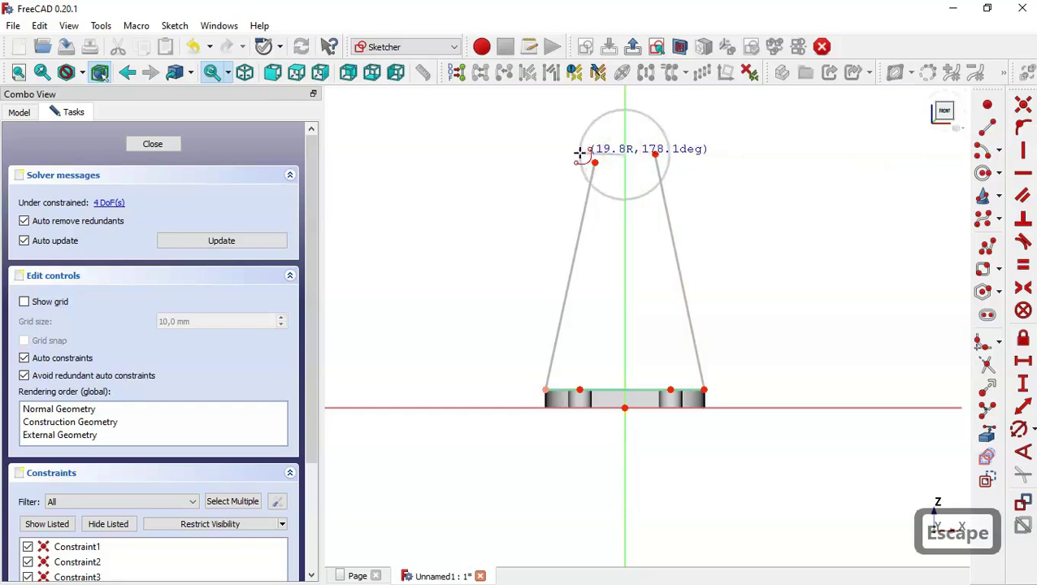
pyautogui.click(596, 163)
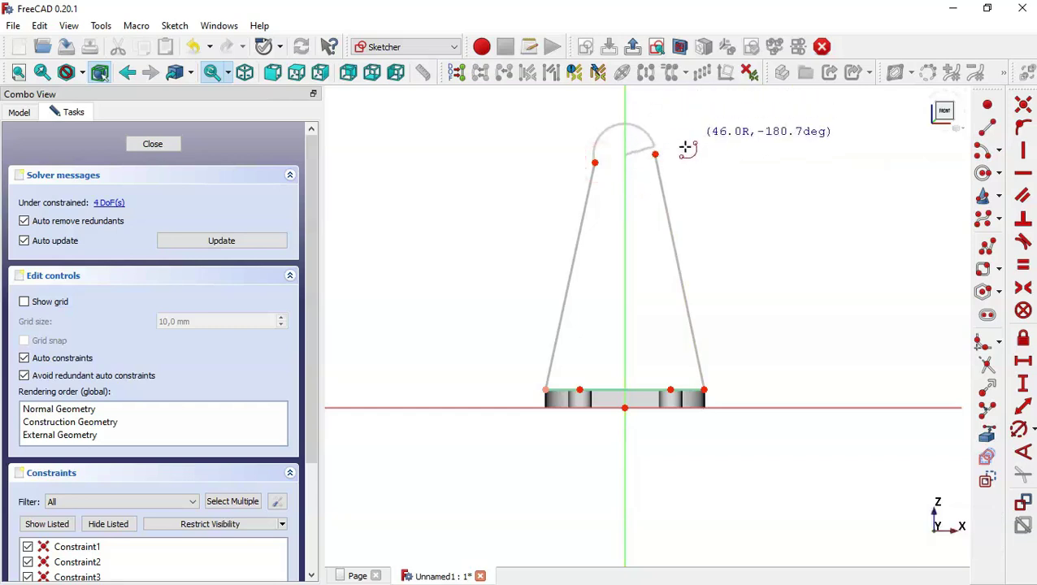
pyautogui.click(655, 154)
pyautogui.press('Escape')
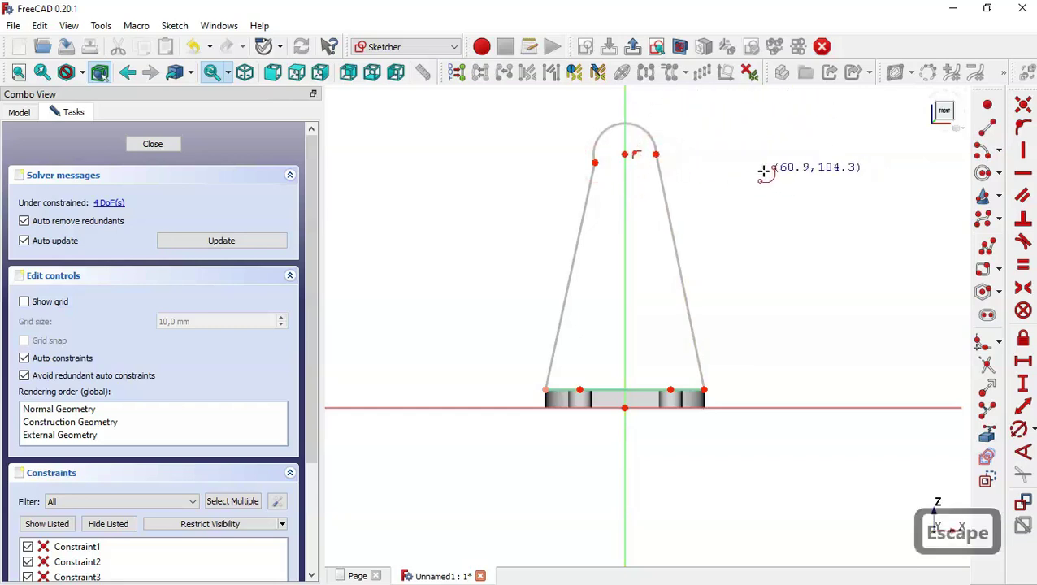
# Make the arc endpoints symmetric about the vertical axis, then view the drawing.
pyautogui.click(1022, 289)
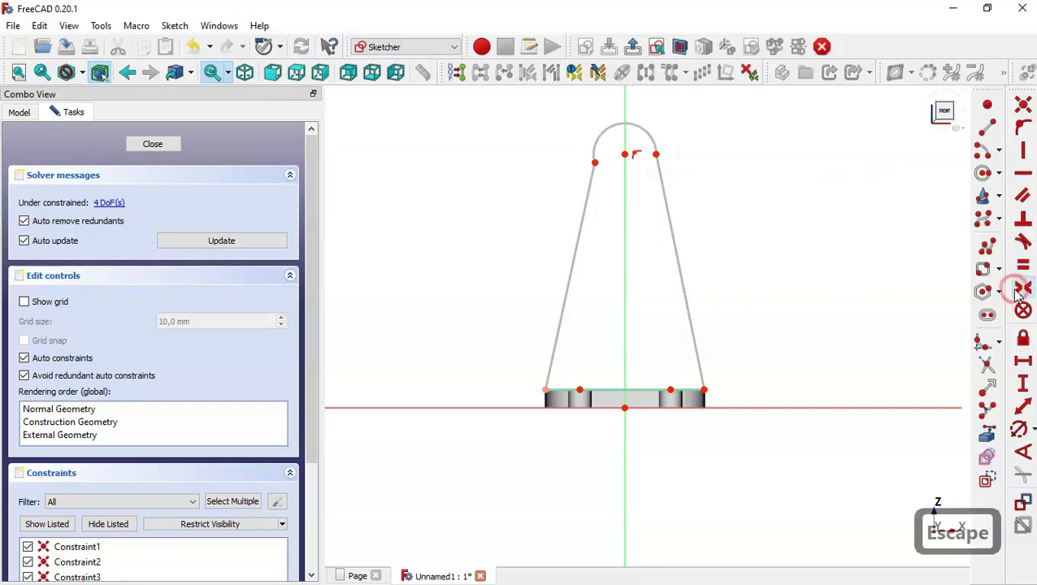
pyautogui.click(655, 154)
pyautogui.click(594, 158)
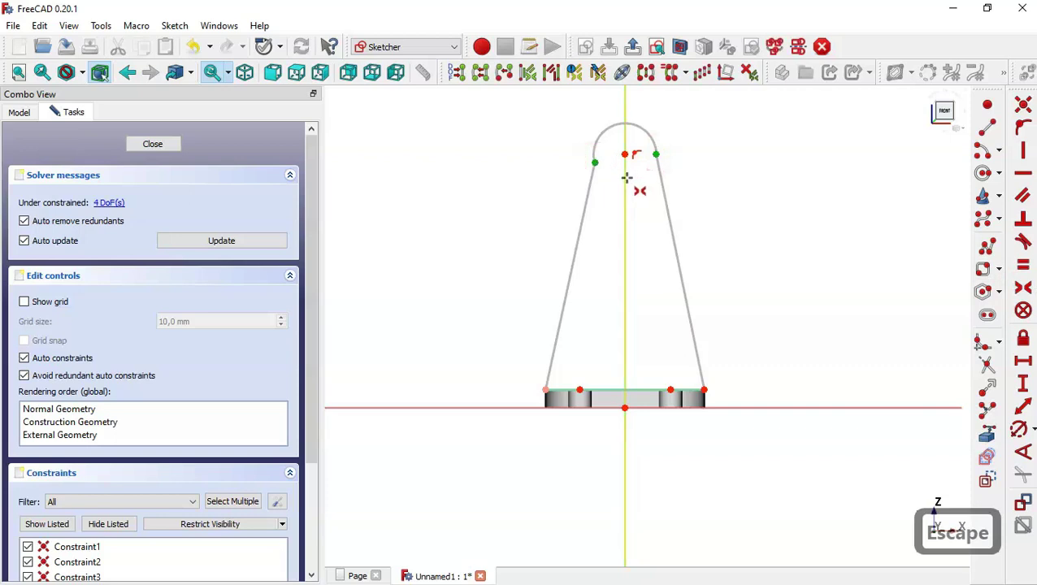
pyautogui.click(626, 180)
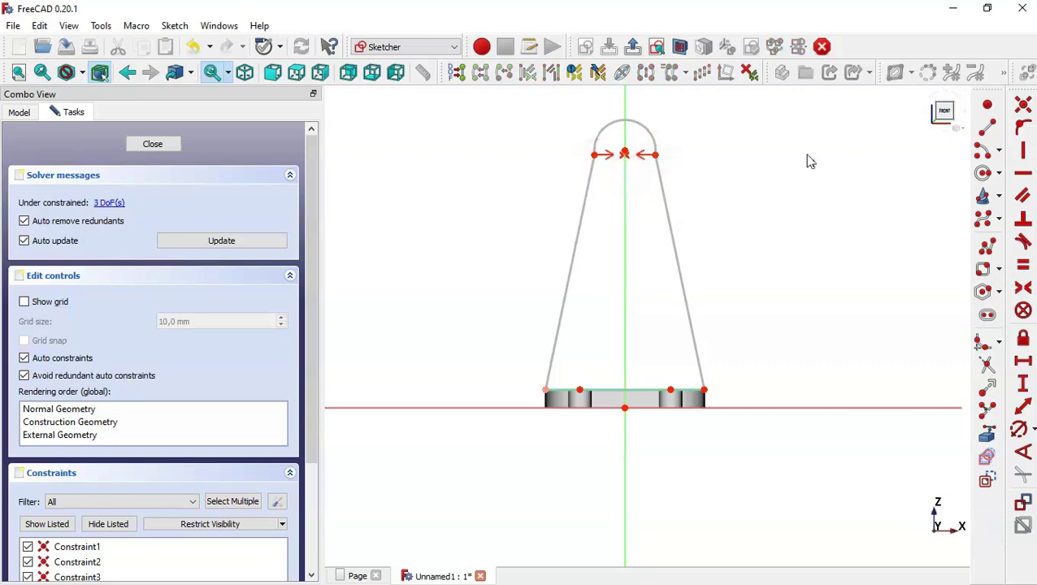
pyautogui.press('Escape')
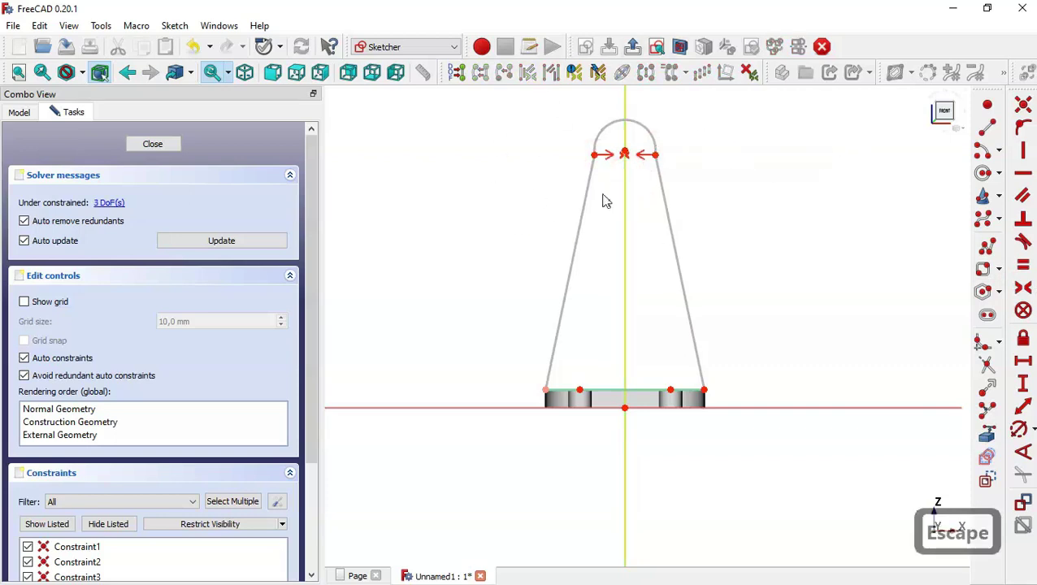
pyautogui.click(356, 575)
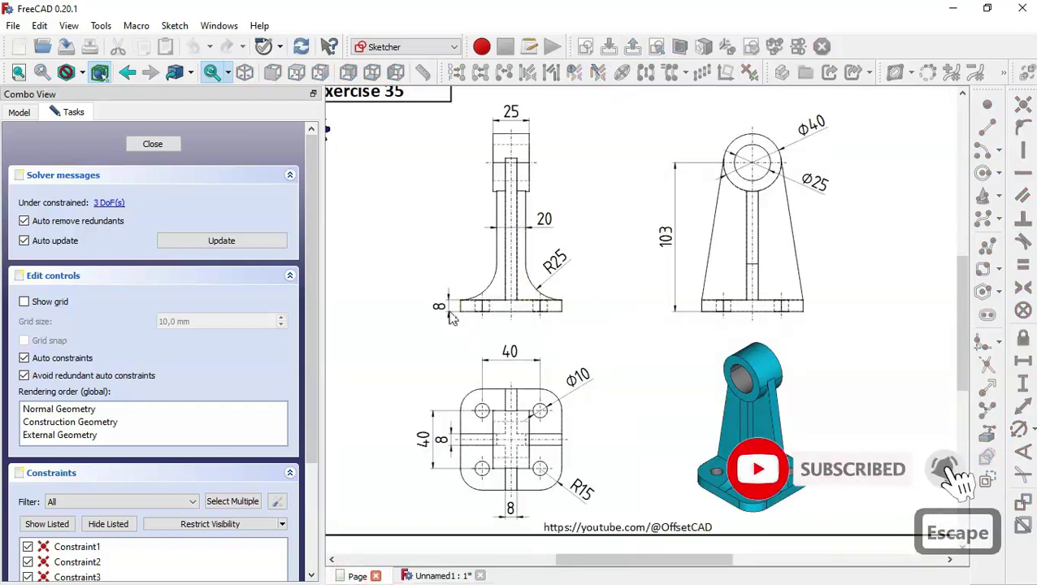
# Give the upright's top arc a 20 mm radius.
pyautogui.click(817, 127)
pyautogui.click(423, 575)
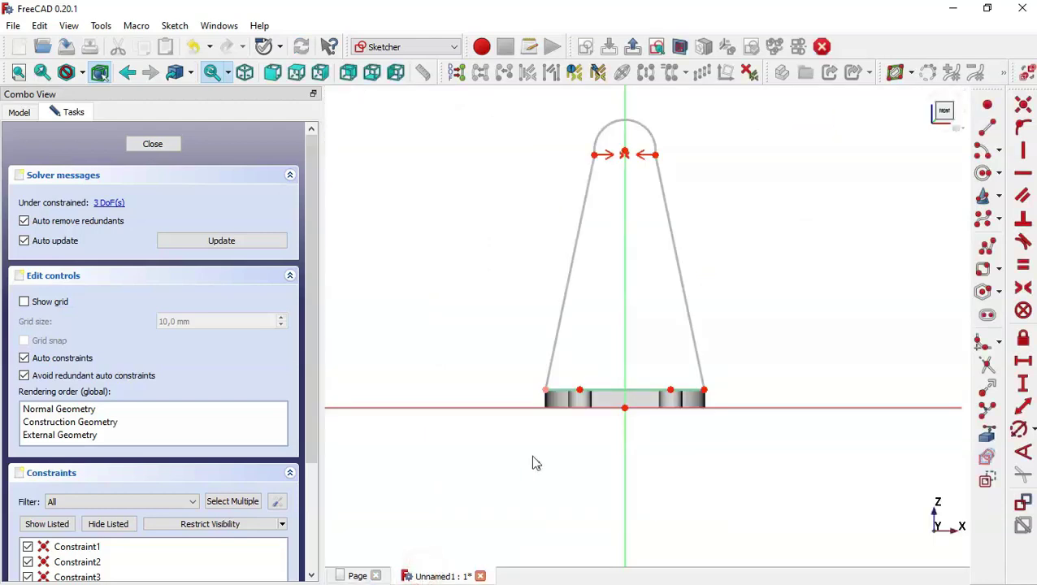
pyautogui.click(1019, 435)
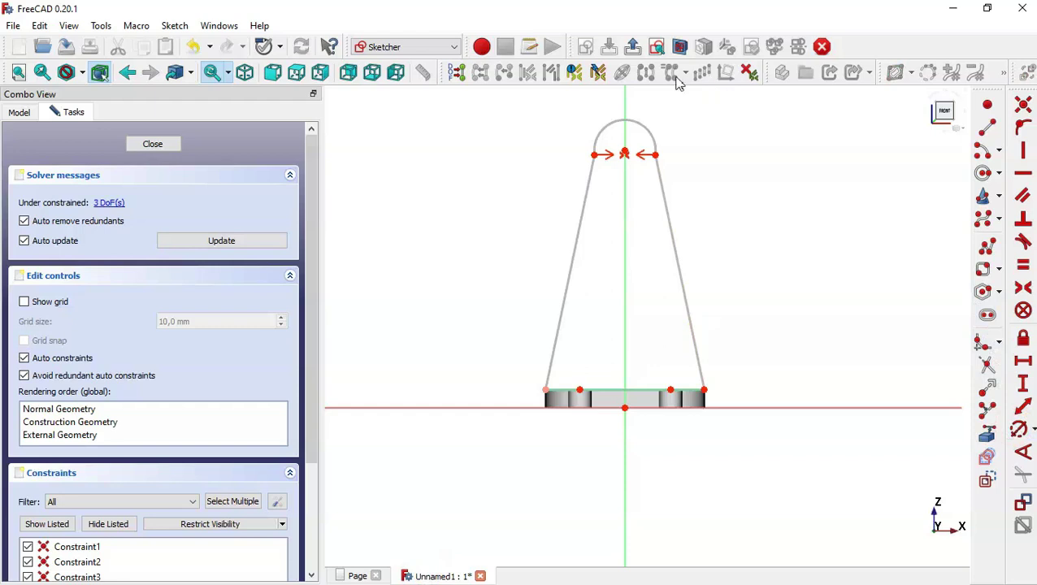
pyautogui.click(639, 122)
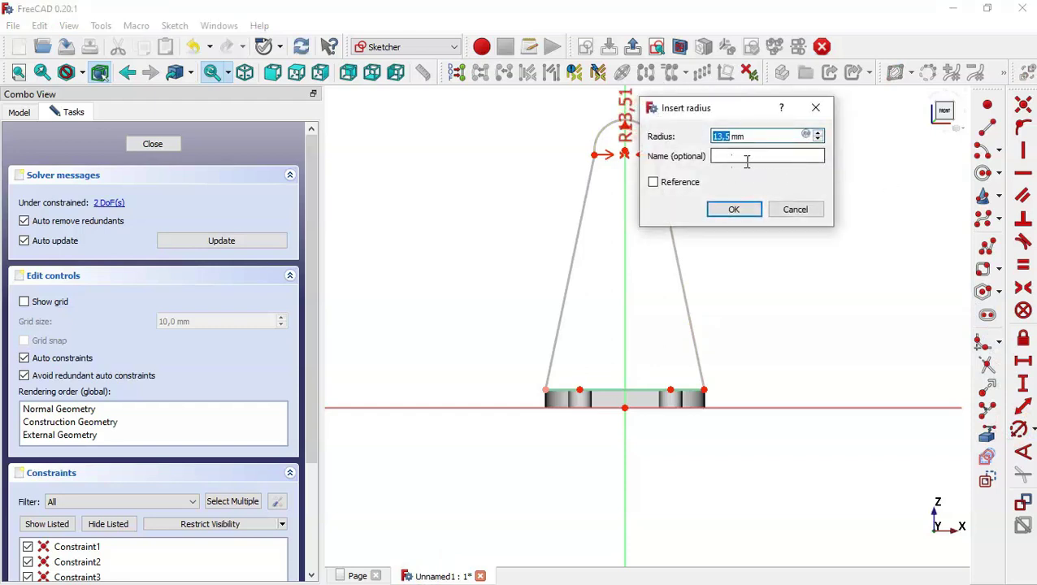
pyautogui.write('20')
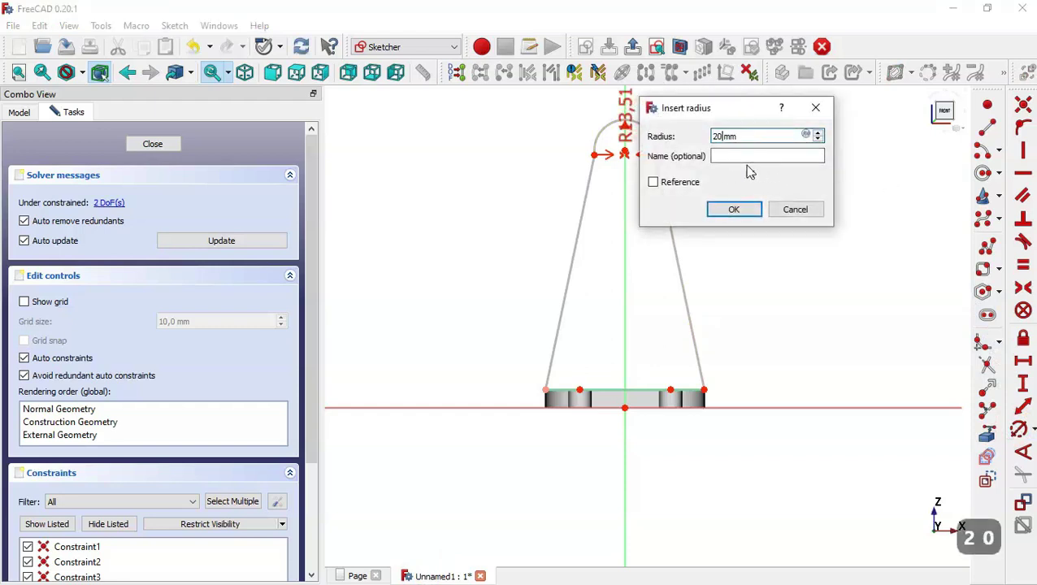
pyautogui.press('Return')
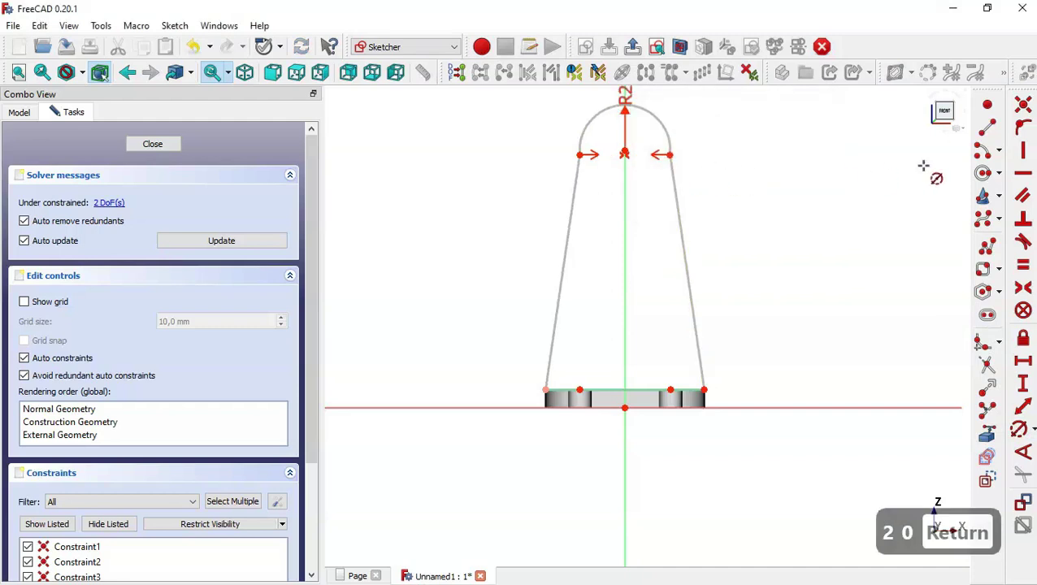
# Place the arc centre 103 mm above the origin and level the arc endpoint with it.
pyautogui.click(1023, 381)
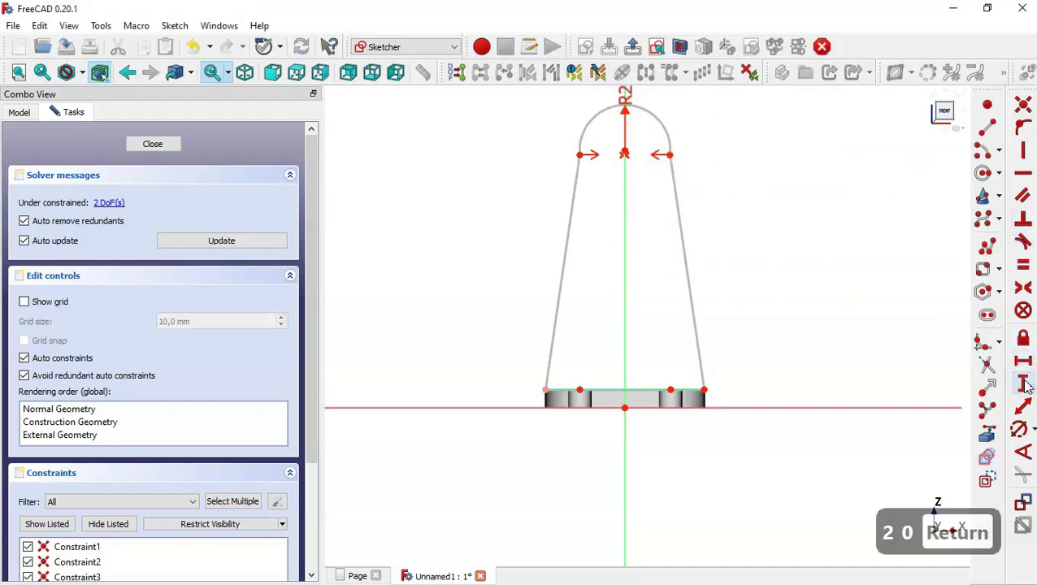
pyautogui.click(623, 408)
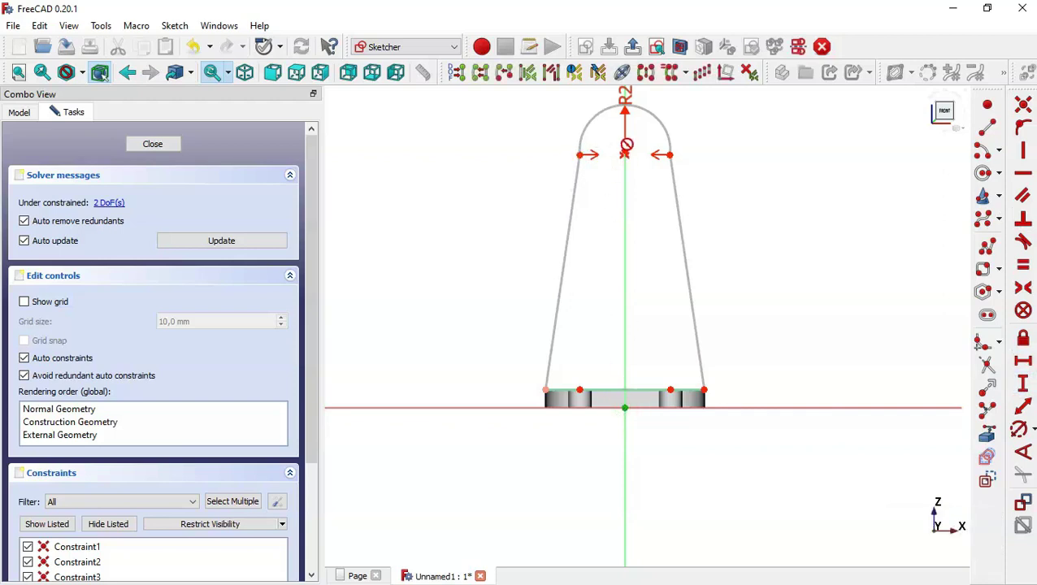
pyautogui.click(623, 153)
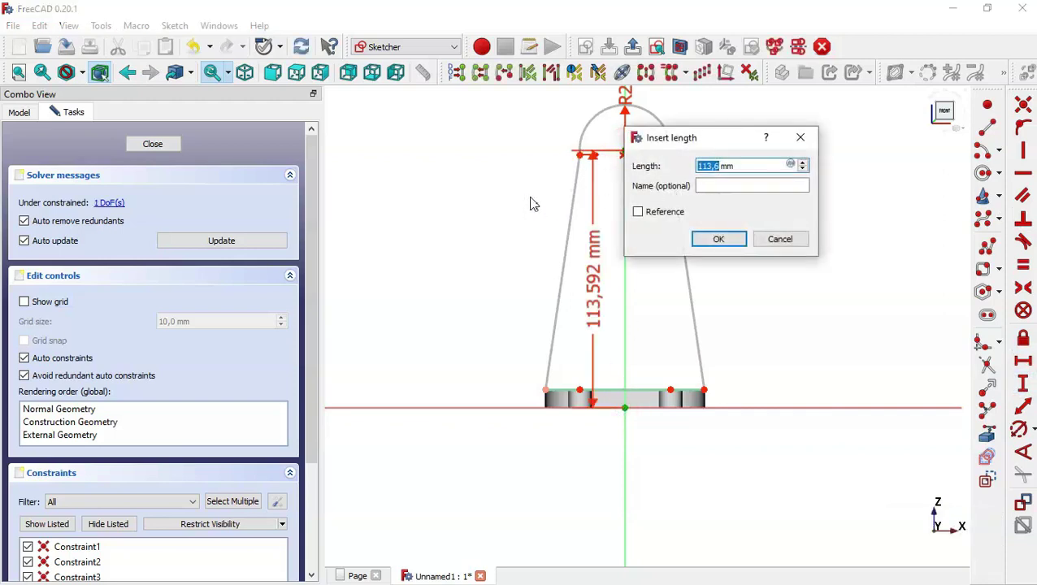
pyautogui.write('103')
pyautogui.press('Return')
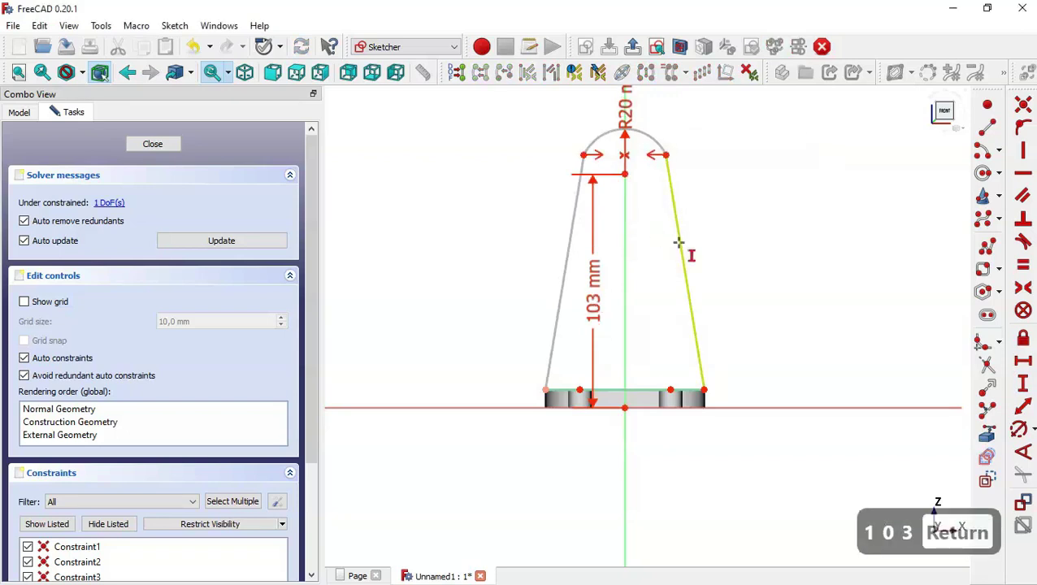
pyautogui.press('Escape')
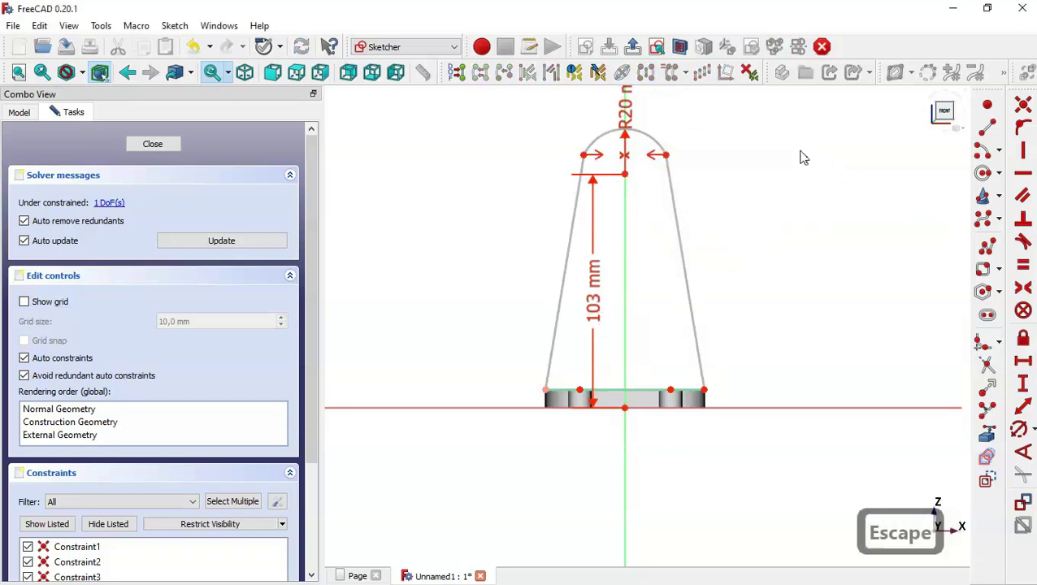
pyautogui.click(629, 179)
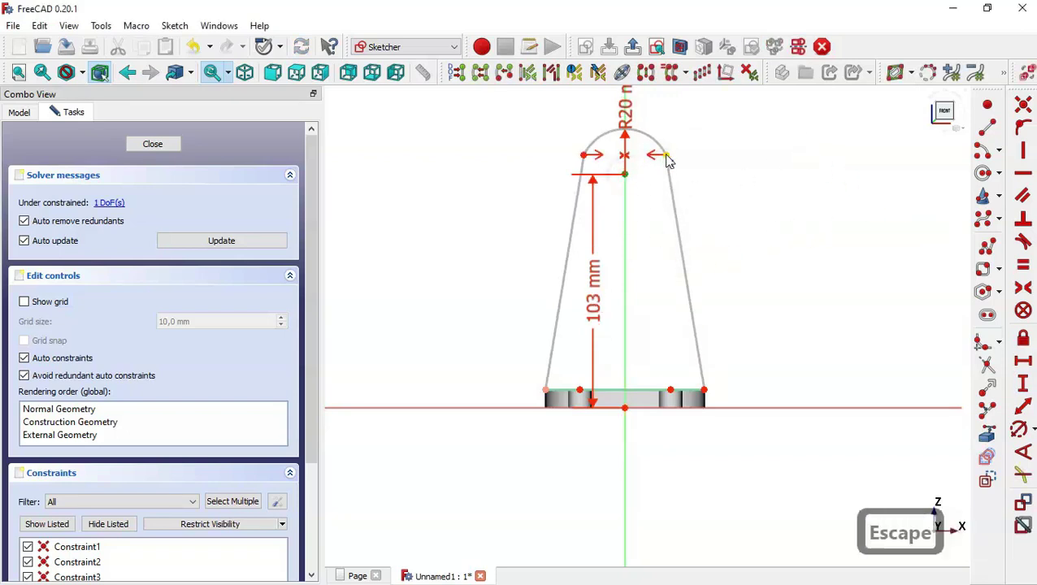
pyautogui.click(665, 157)
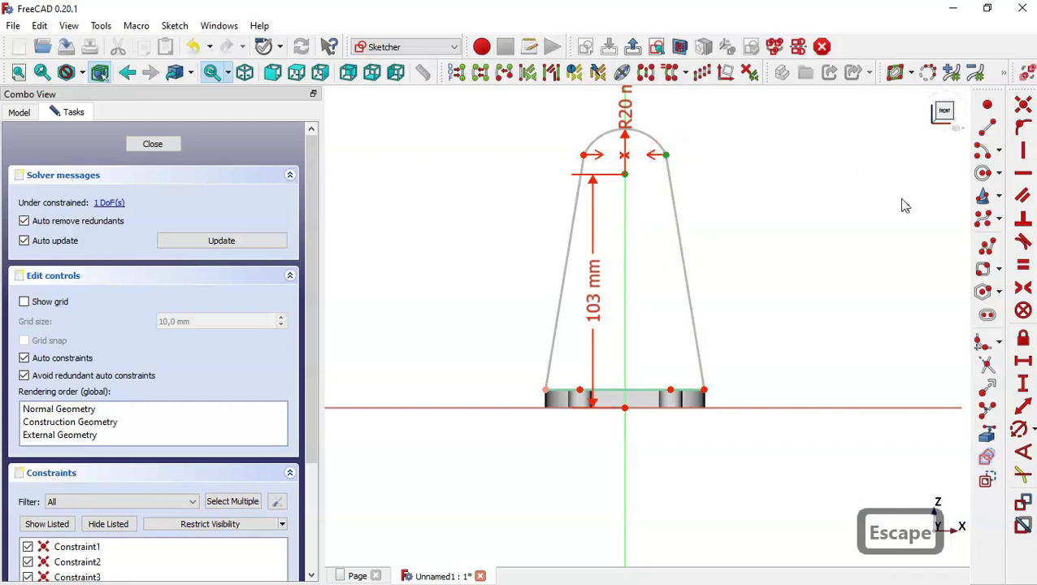
pyautogui.click(1022, 172)
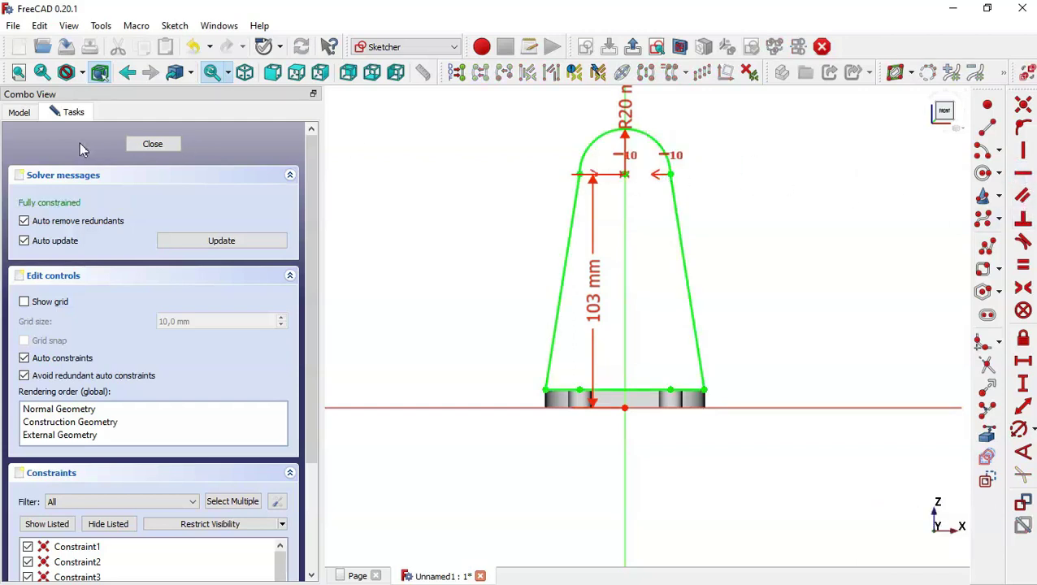
# Pad the upright profile 8 mm, symmetric to its sketch plane.
pyautogui.click(152, 145)
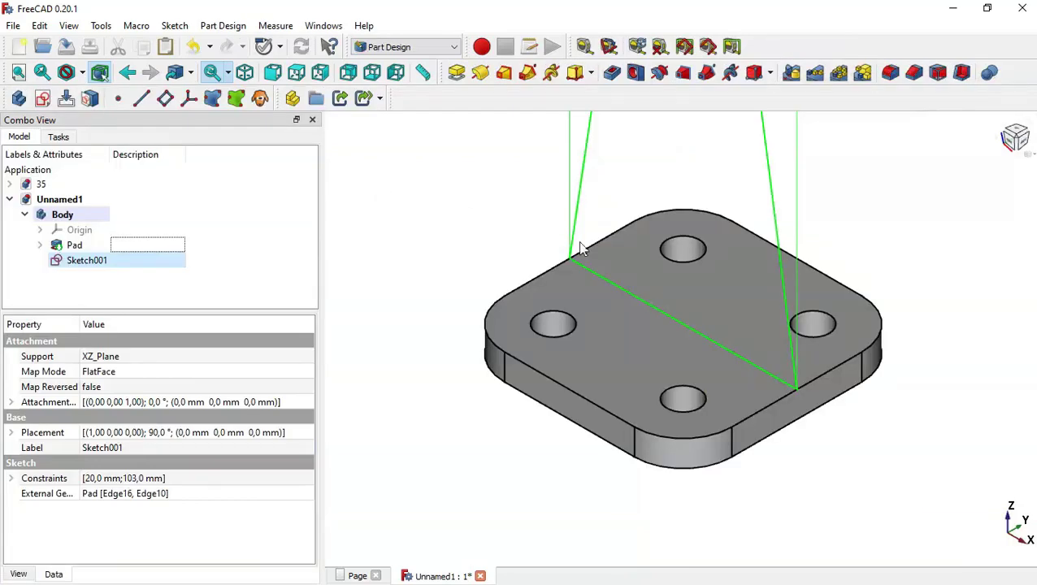
pyautogui.press('Home')
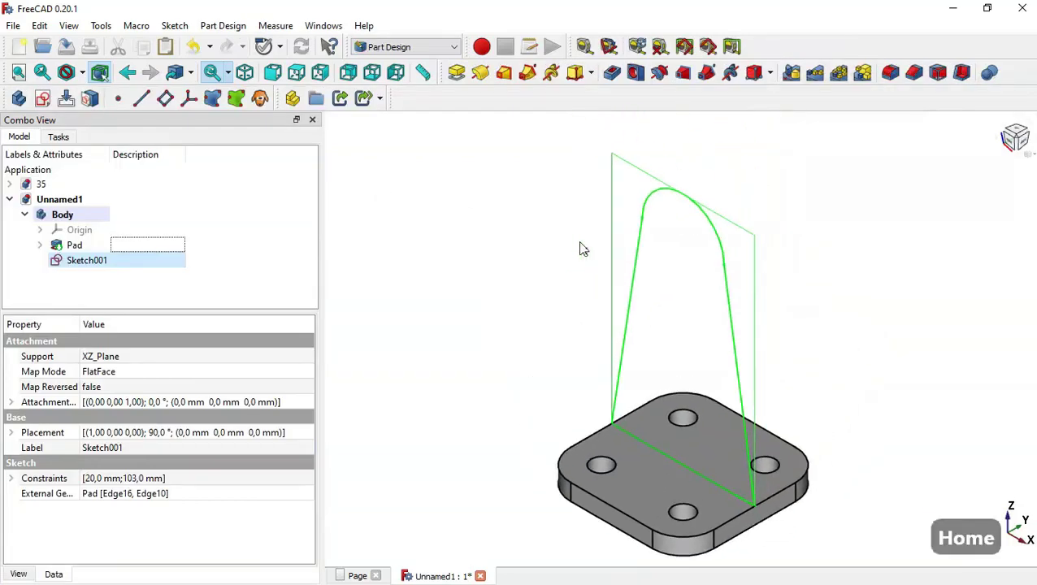
pyautogui.click(455, 73)
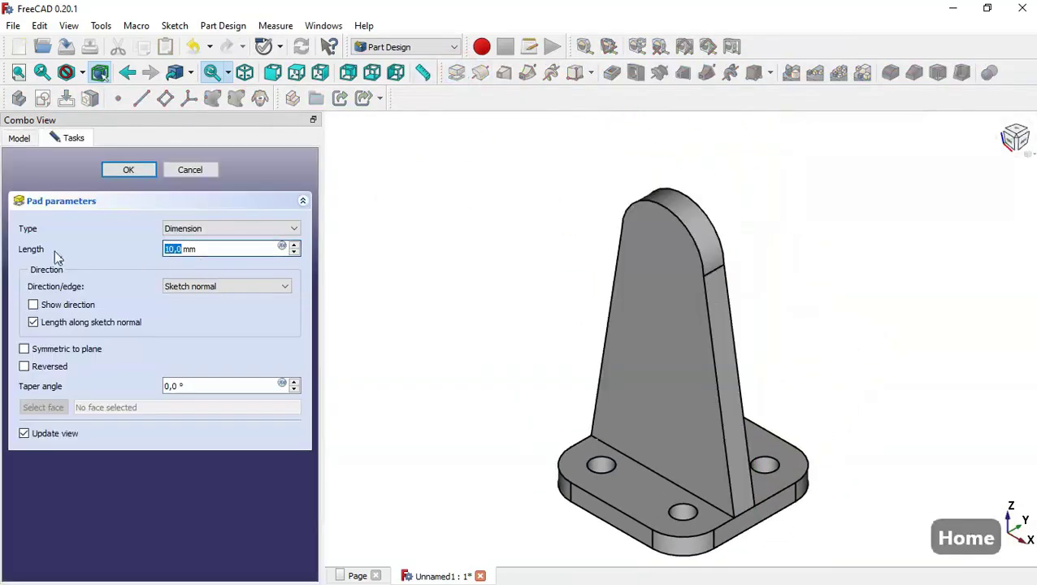
pyautogui.tripleClick(232, 251)
pyautogui.write('8')
pyautogui.click(73, 352)
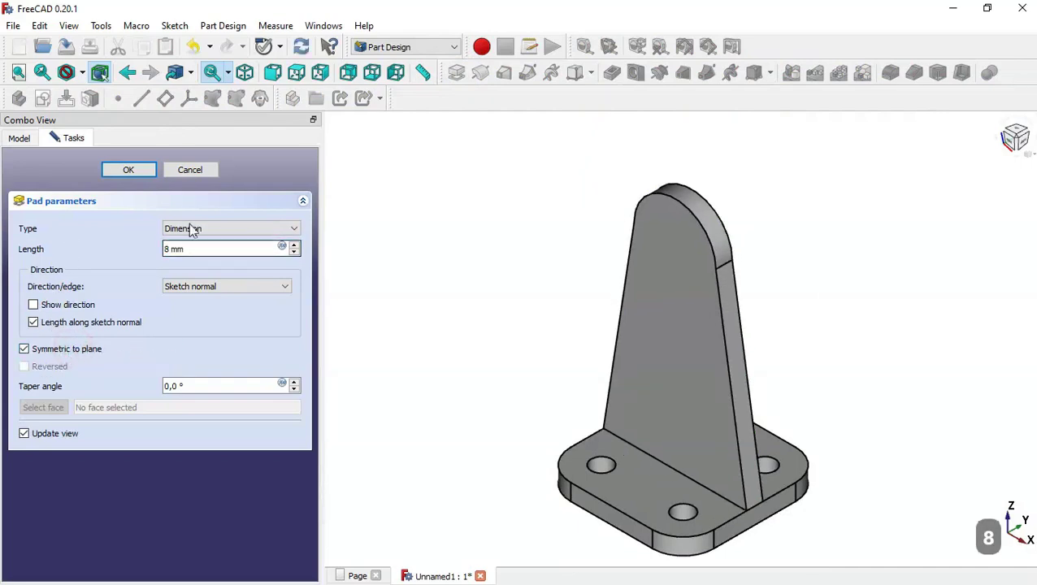
pyautogui.click(128, 168)
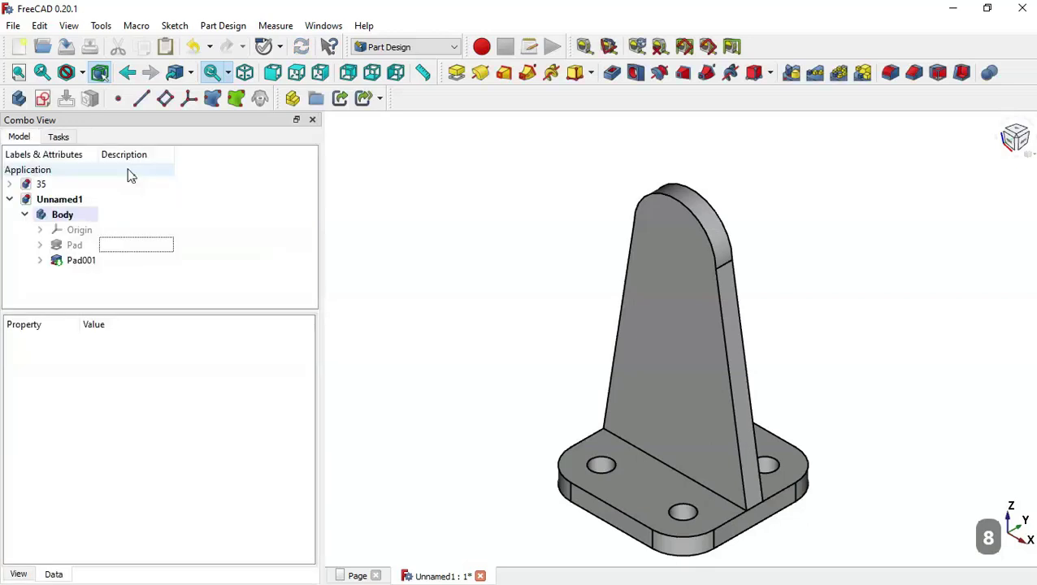
pyautogui.click(49, 98)
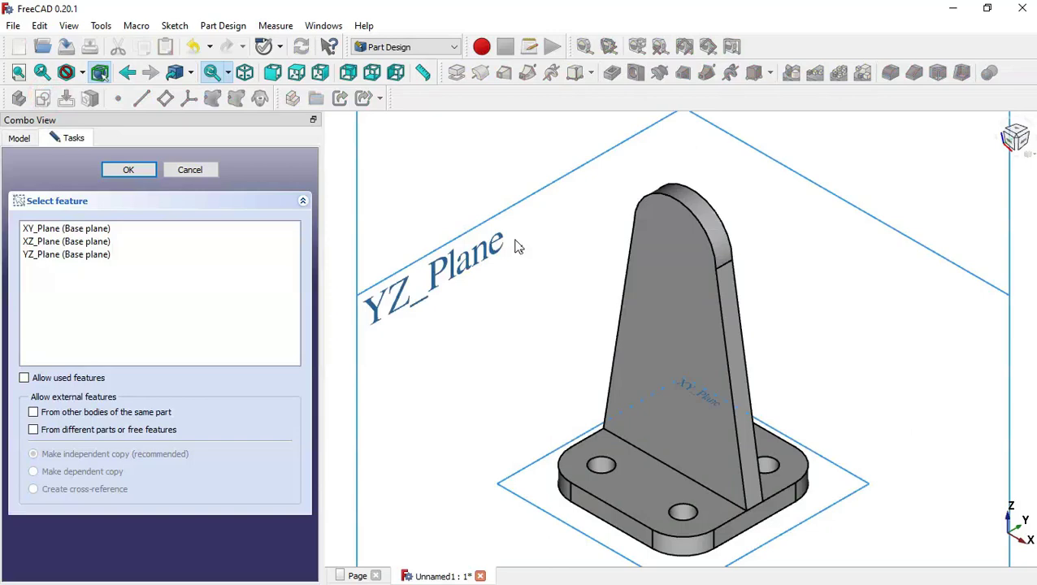
# Start an XZ-plane sketch referencing the upright's rounded top edge.
pyautogui.scroll(-5, 517, 247)
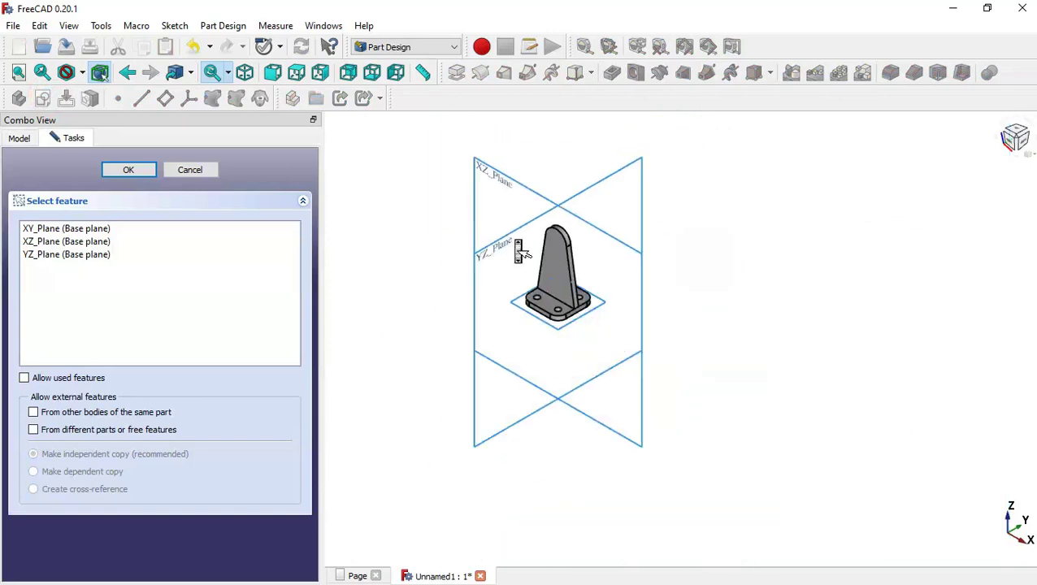
pyautogui.click(485, 173)
pyautogui.scroll(6, 493, 225)
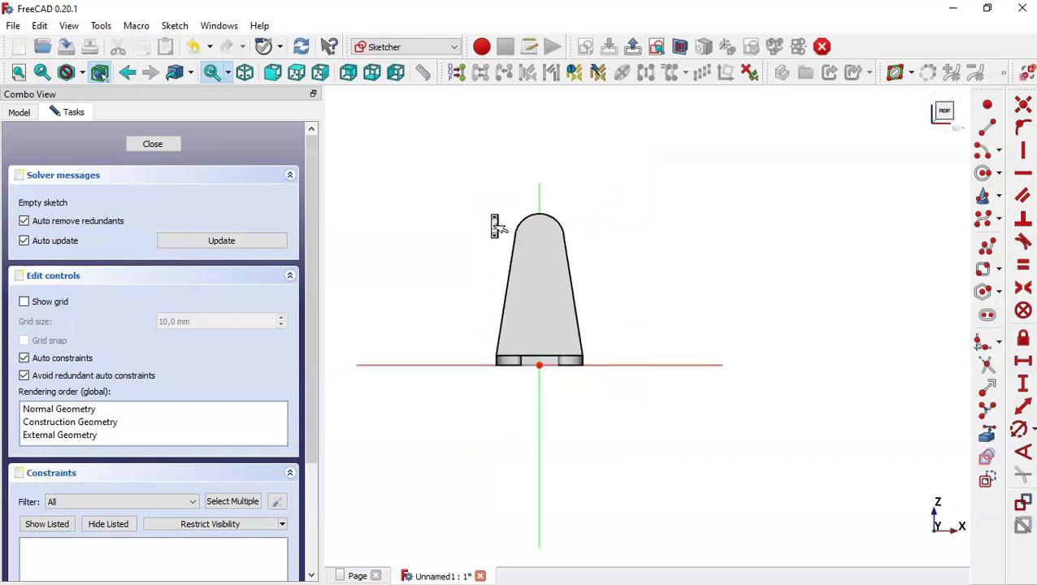
pyautogui.click(989, 437)
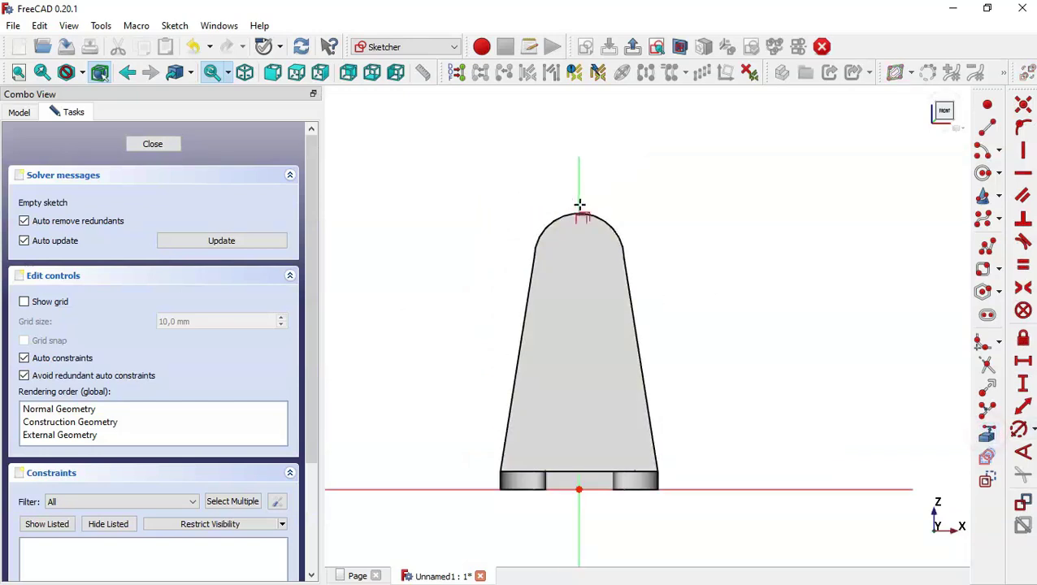
pyautogui.click(606, 218)
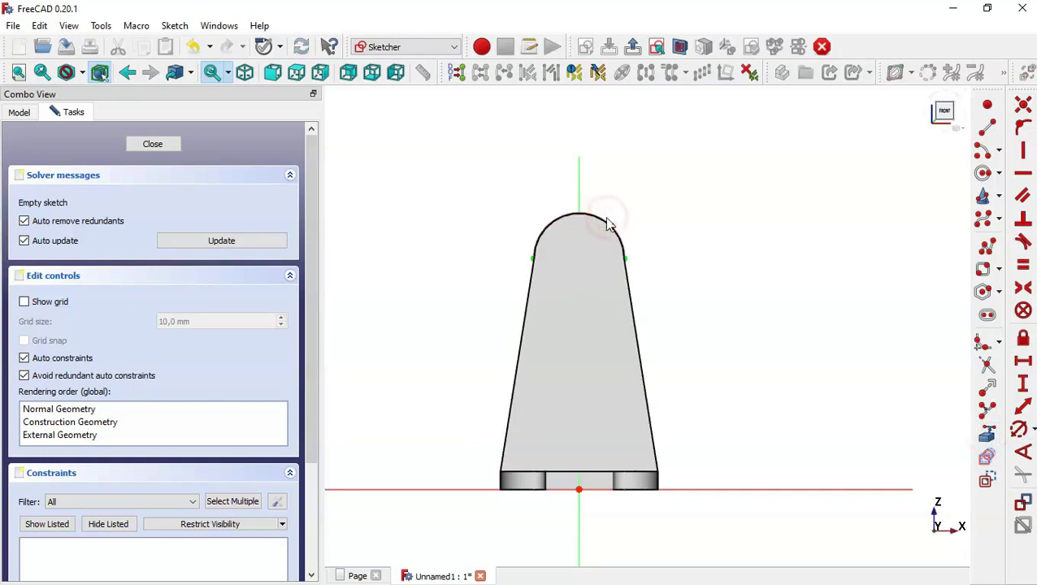
pyautogui.click(682, 47)
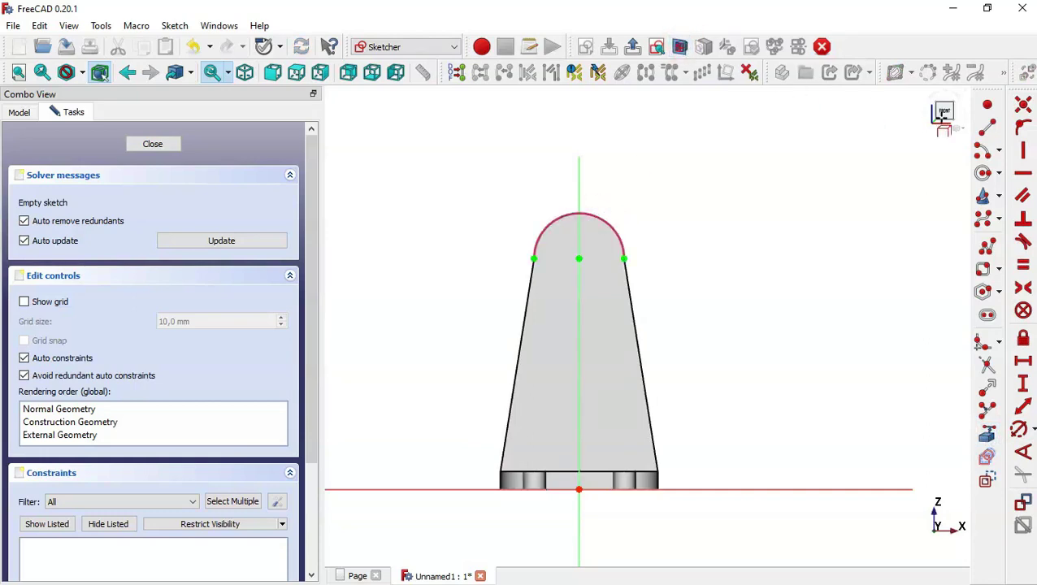
# Draw a circle on the arc's centre through its endpoint and close the sketch.
pyautogui.click(983, 172)
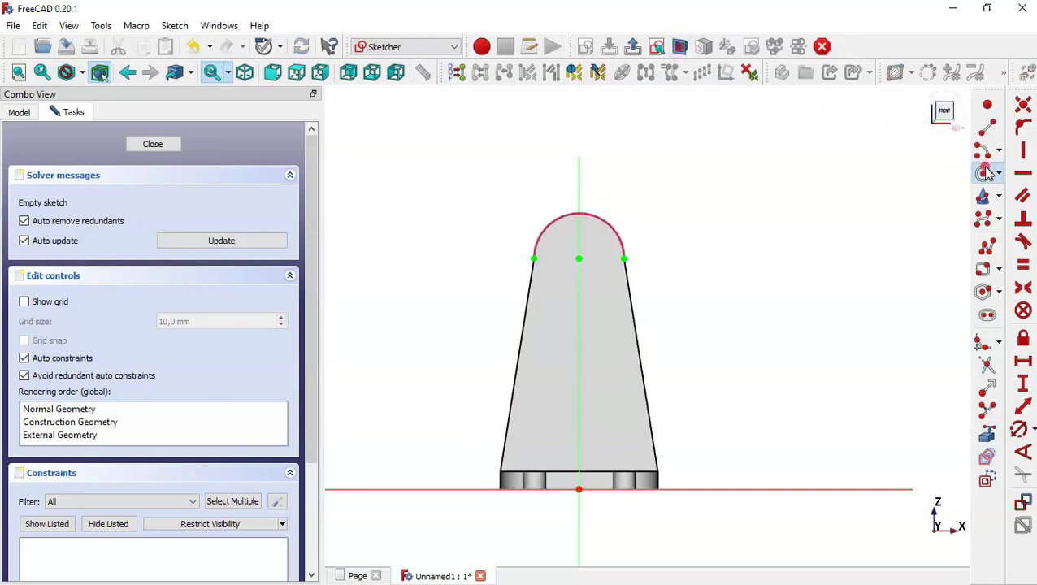
pyautogui.click(579, 258)
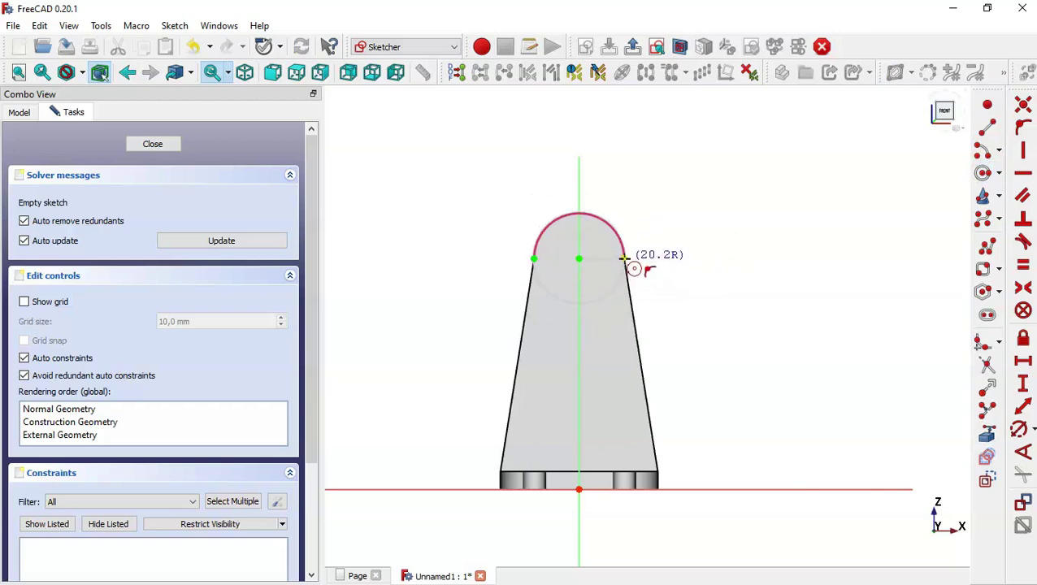
pyautogui.click(624, 260)
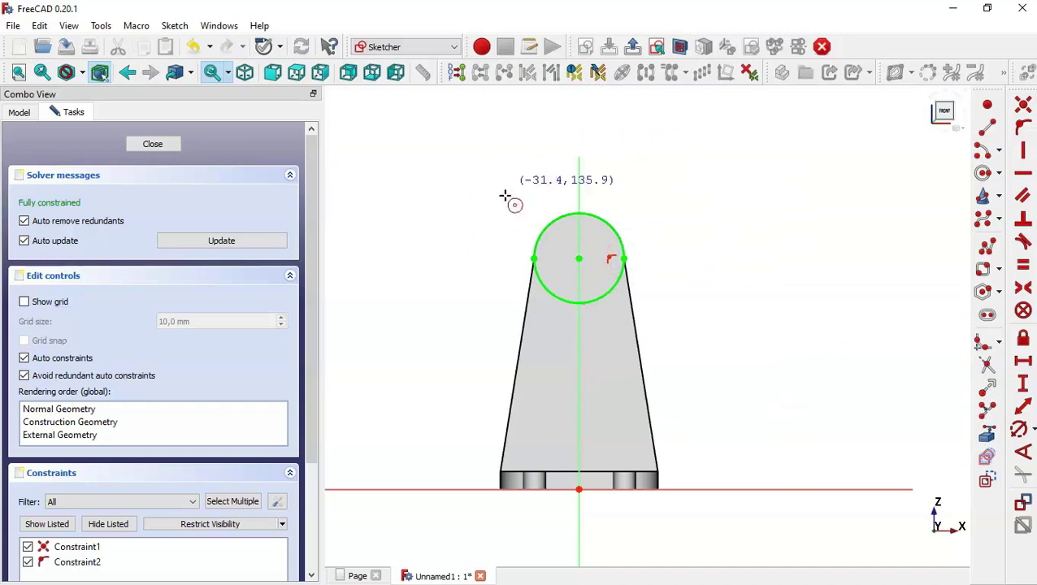
pyautogui.click(151, 144)
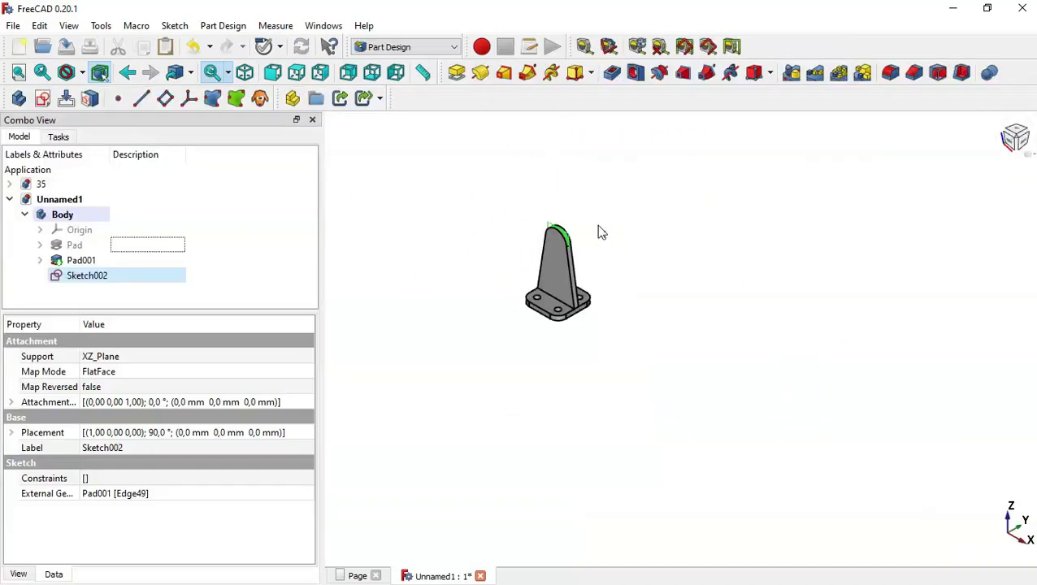
# Pad the boss circle 25 mm symmetric to its sketch plane, after checking the reference drawing.
pyautogui.scroll(4, 601, 233)
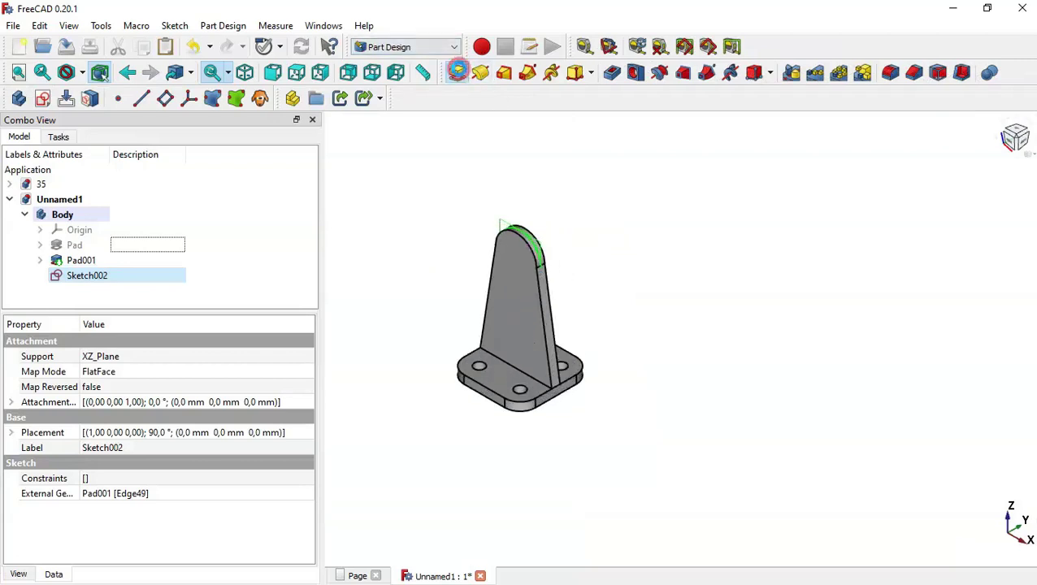
pyautogui.click(458, 73)
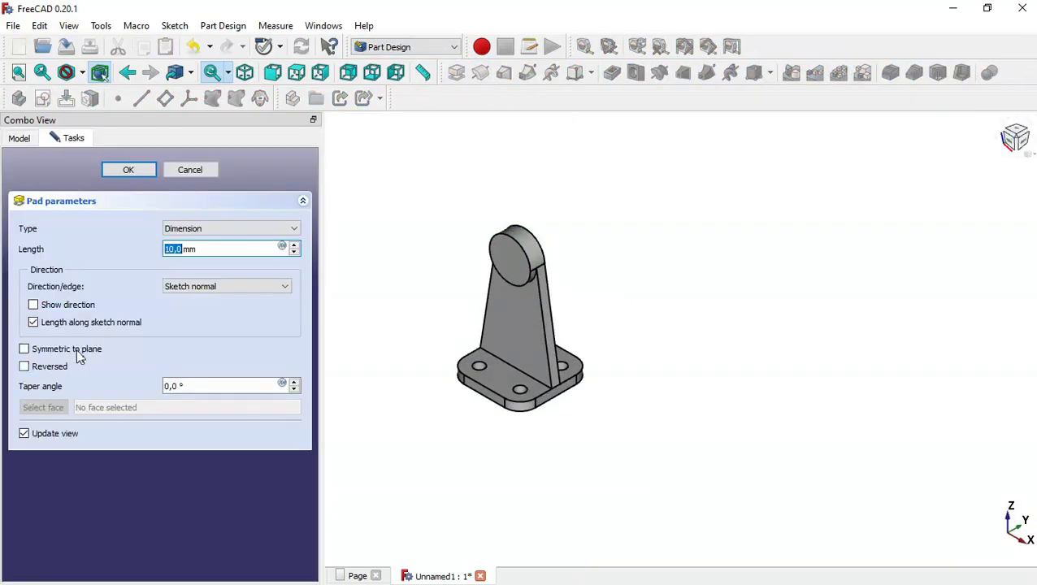
pyautogui.click(80, 354)
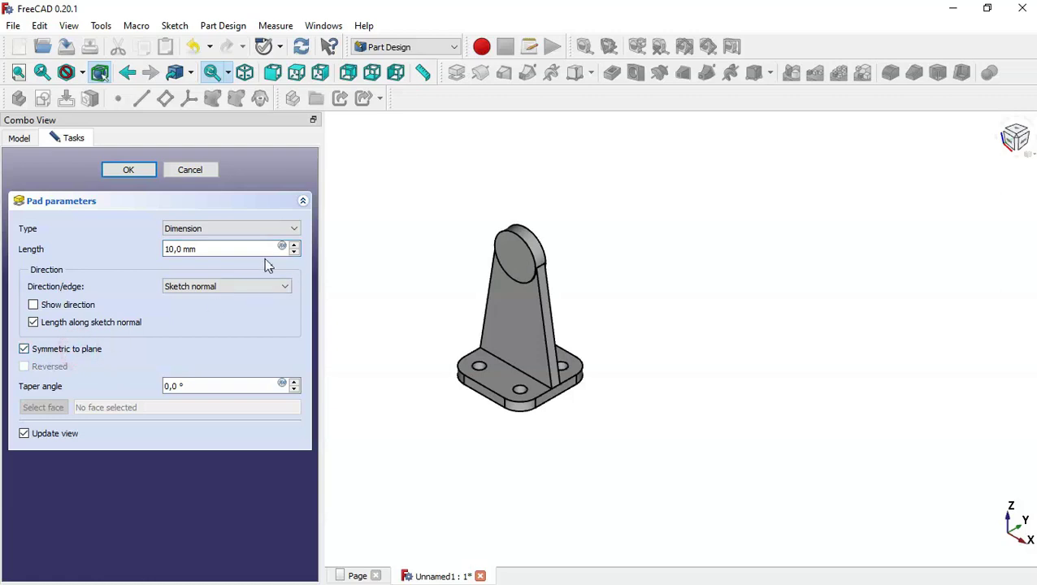
pyautogui.click(358, 576)
pyautogui.scroll(3, 650, 264)
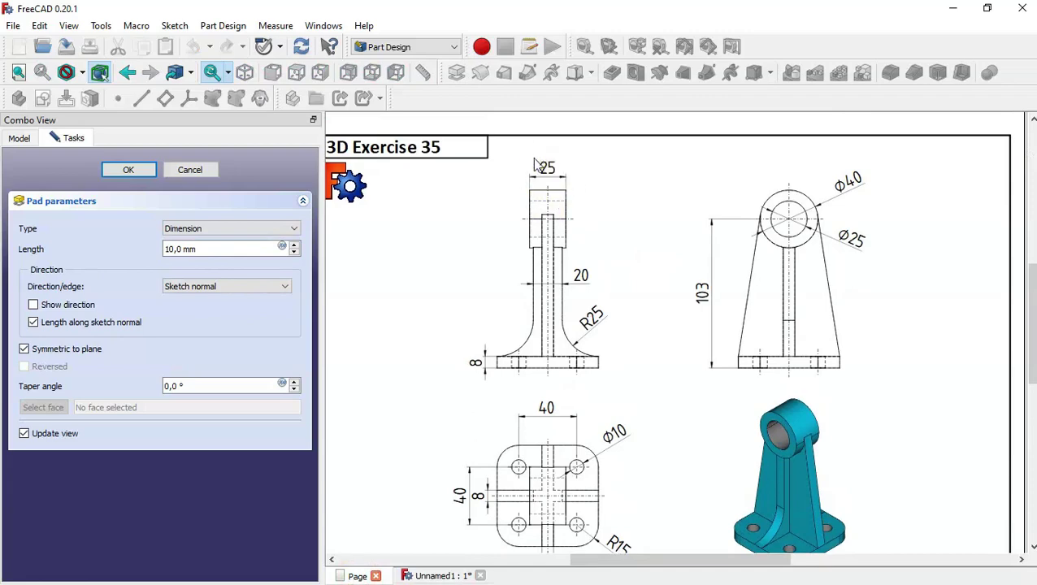
pyautogui.click(446, 575)
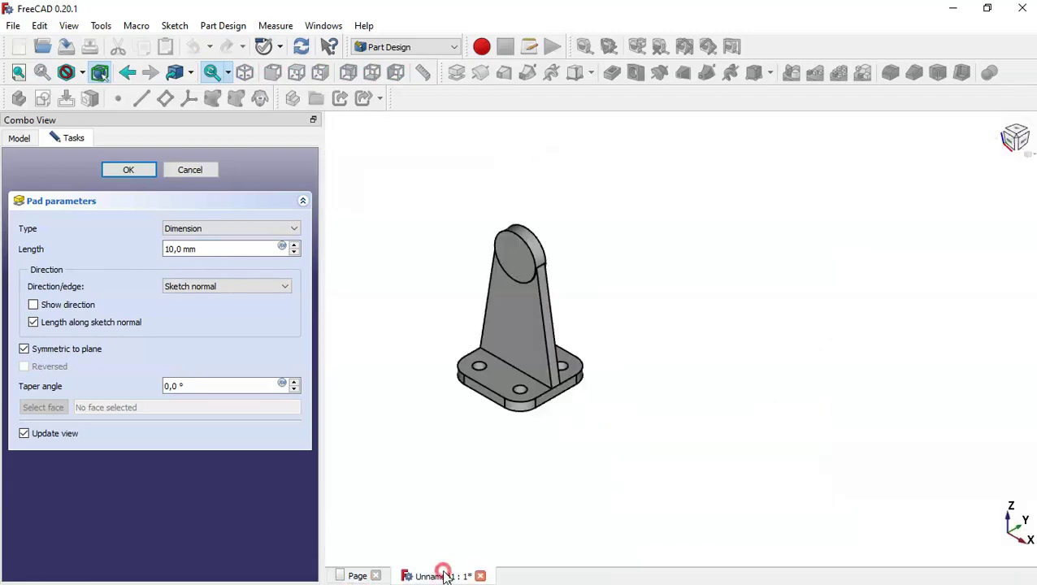
pyautogui.click(227, 249)
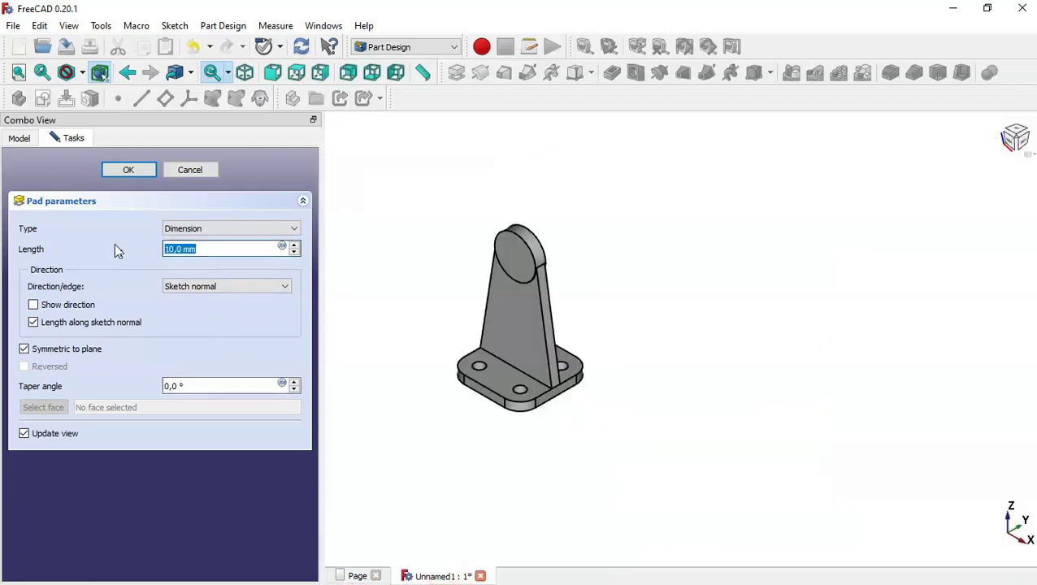
pyautogui.write('25')
pyautogui.click(133, 168)
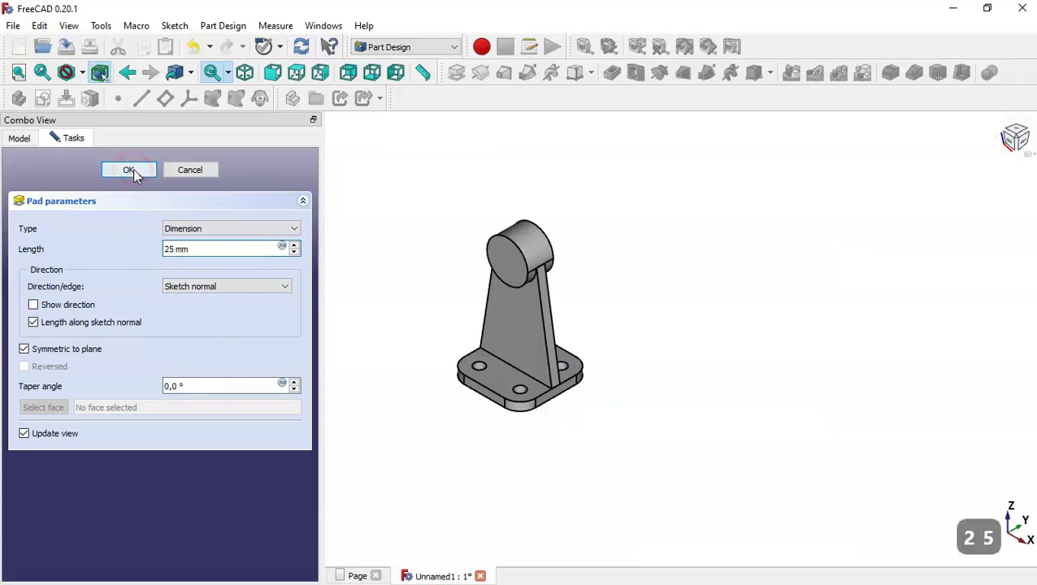
pyautogui.click(350, 236)
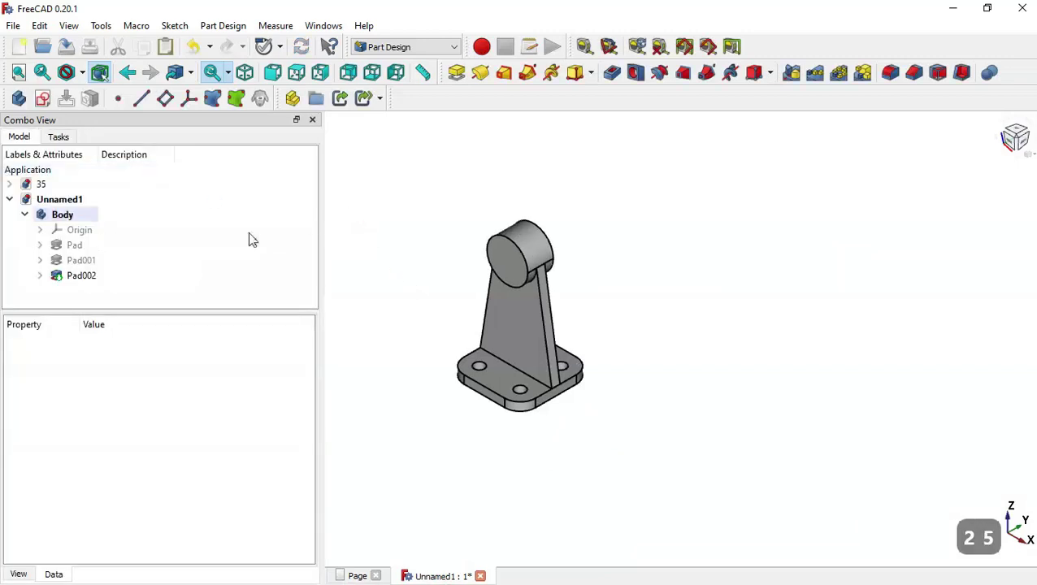
# Open a new sketch on YZ_Plane with the Sketcher section view turned on.
pyautogui.click(43, 99)
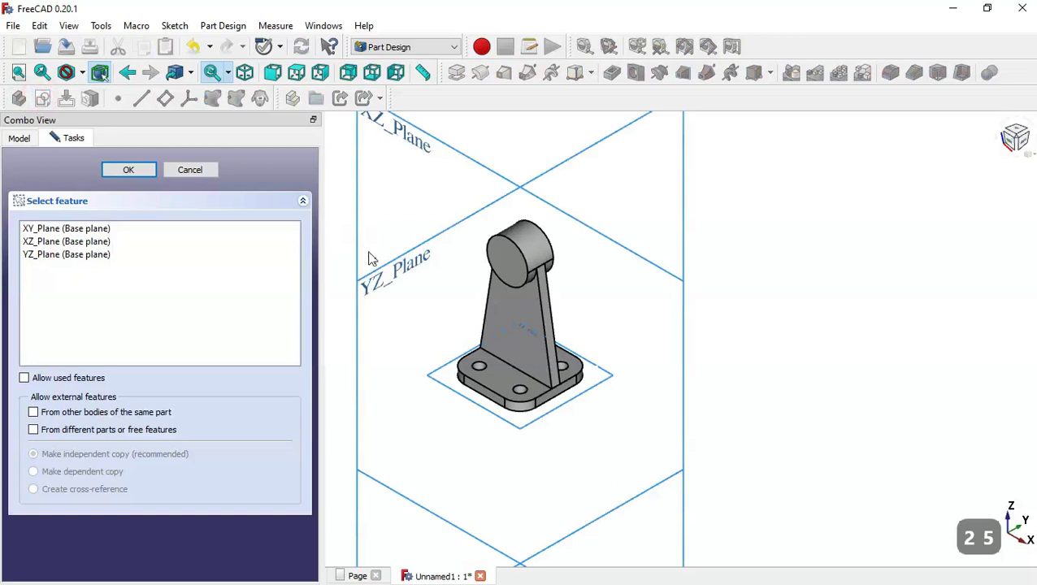
pyautogui.click(409, 277)
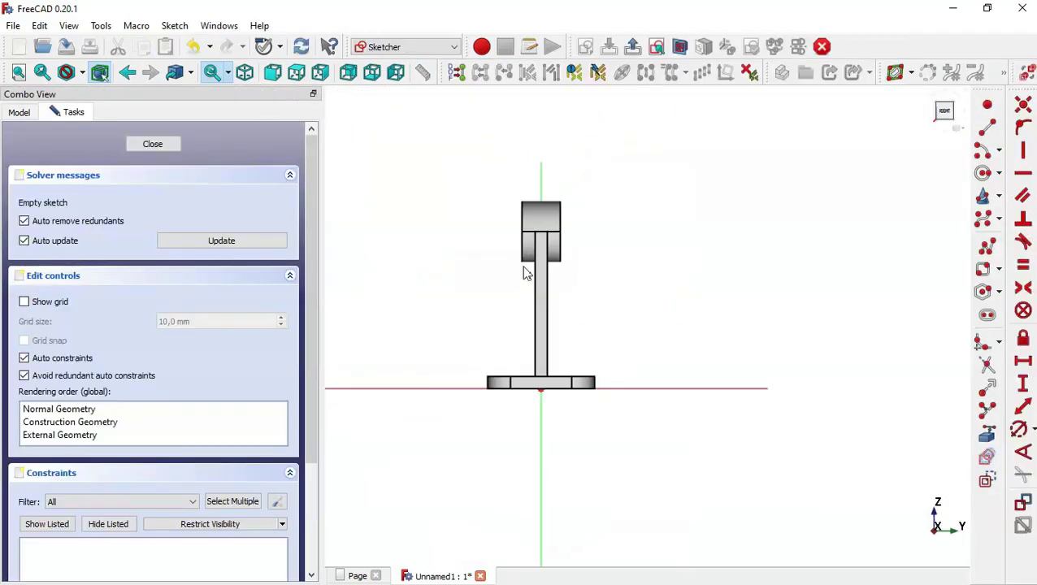
pyautogui.scroll(3, 524, 273)
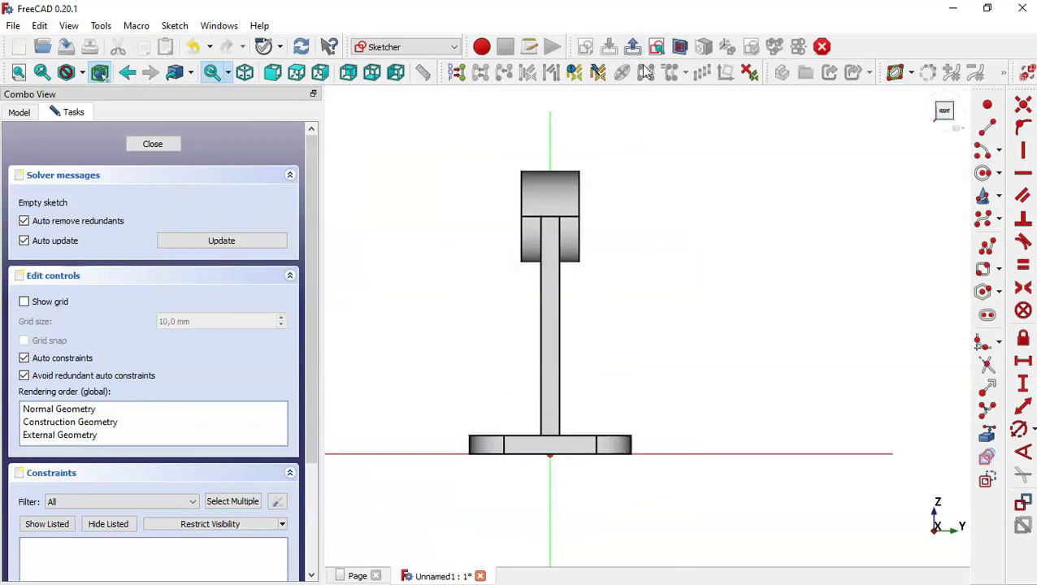
pyautogui.click(680, 46)
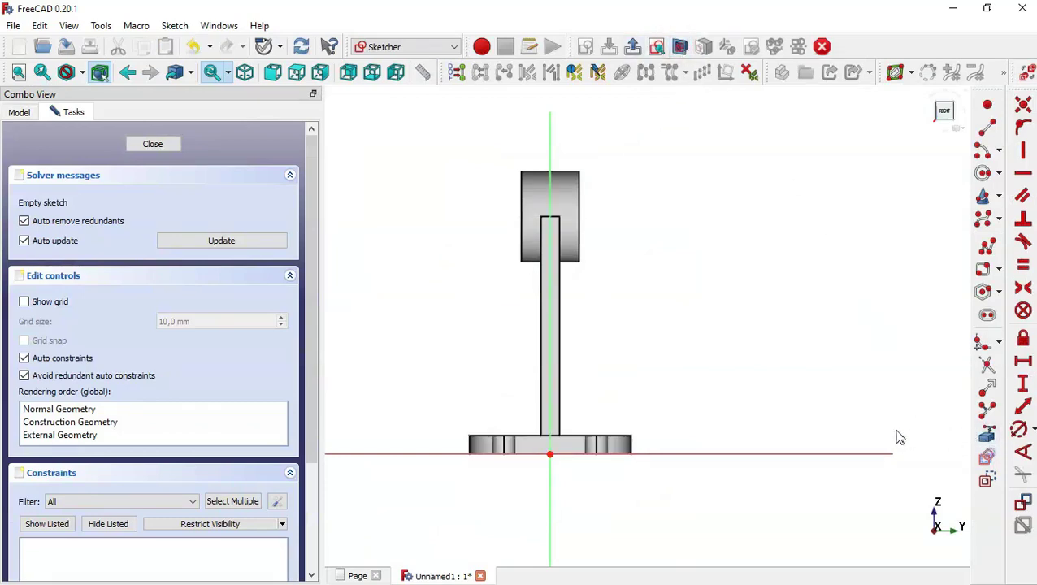
# Reference the base plate's top edge as external geometry.
pyautogui.click(987, 435)
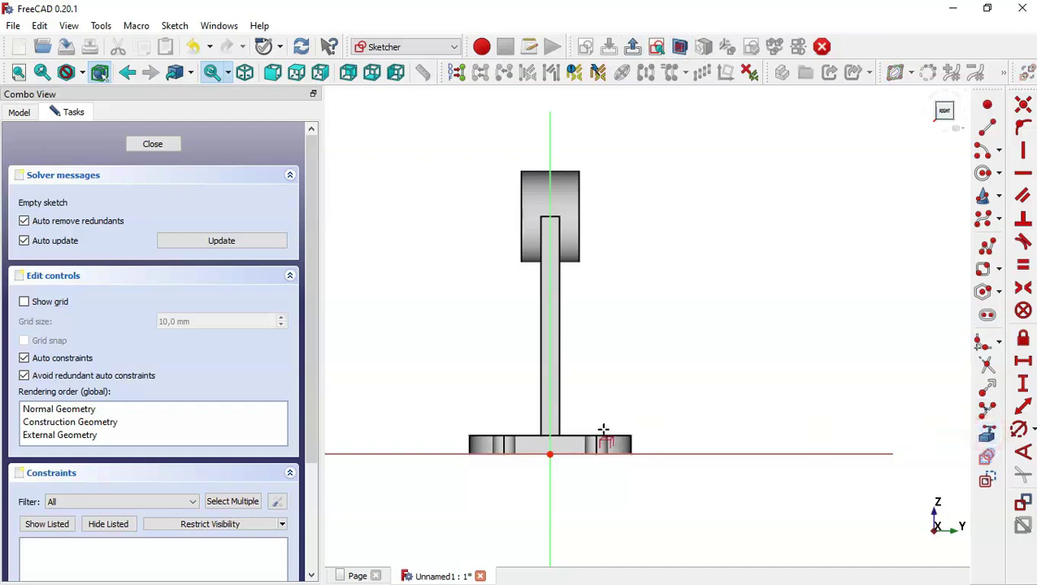
pyautogui.click(477, 436)
pyautogui.scroll(2, 484, 412)
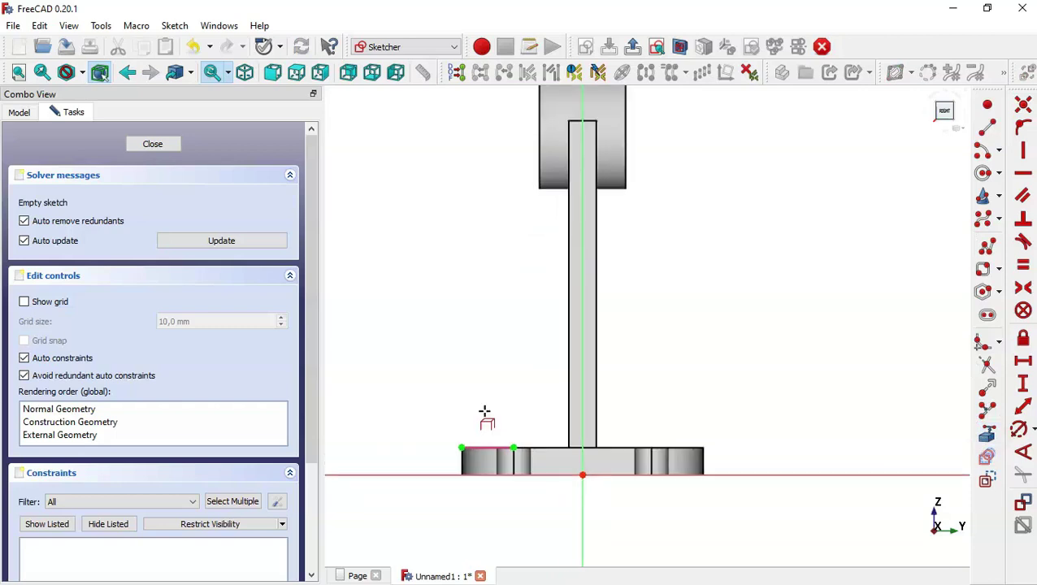
# Draw a polyline rib outline beside the upright, closing it with an arc.
pyautogui.click(987, 245)
pyautogui.click(540, 396)
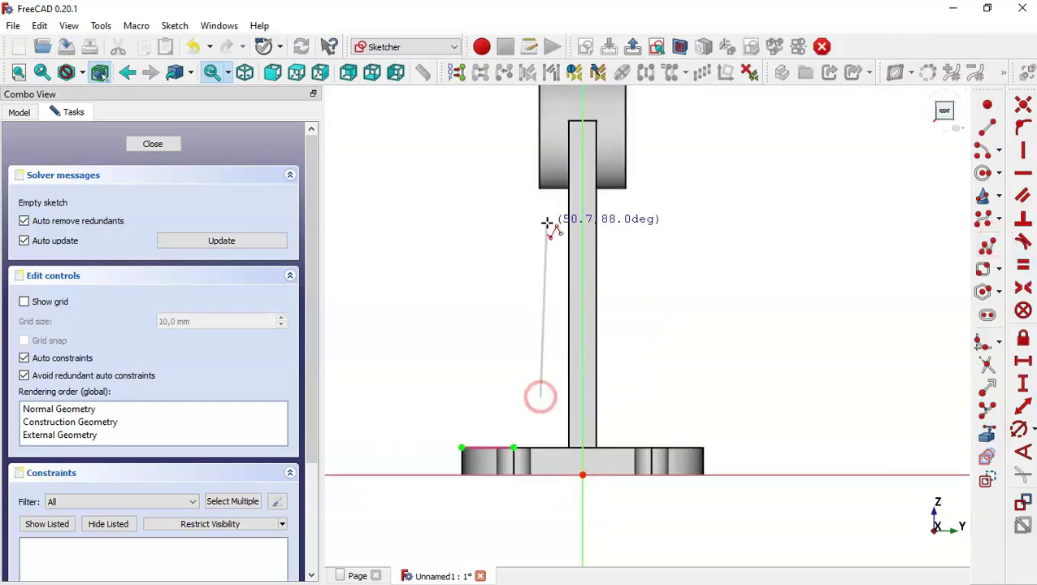
pyautogui.click(540, 130)
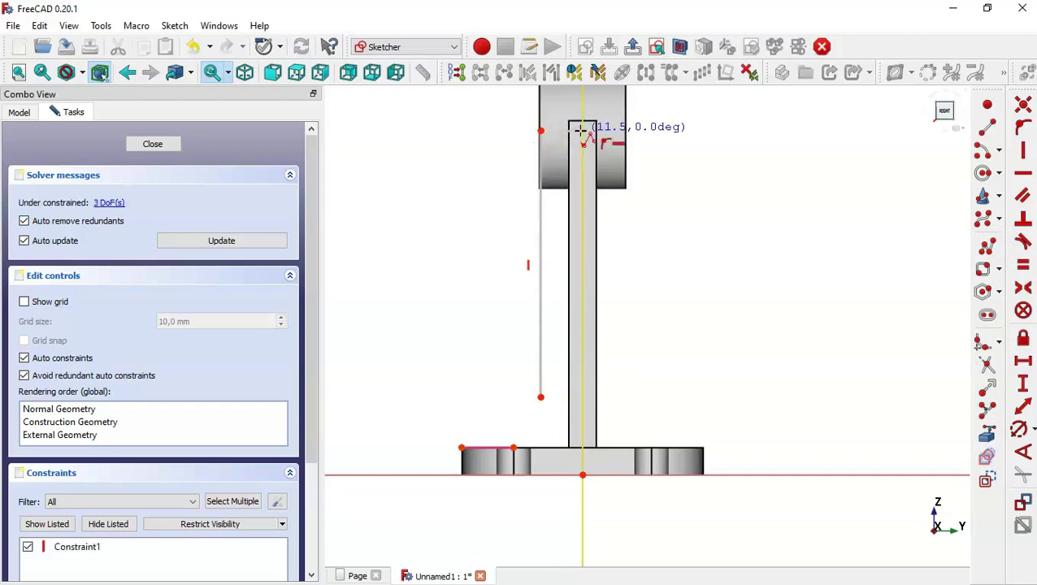
pyautogui.click(582, 130)
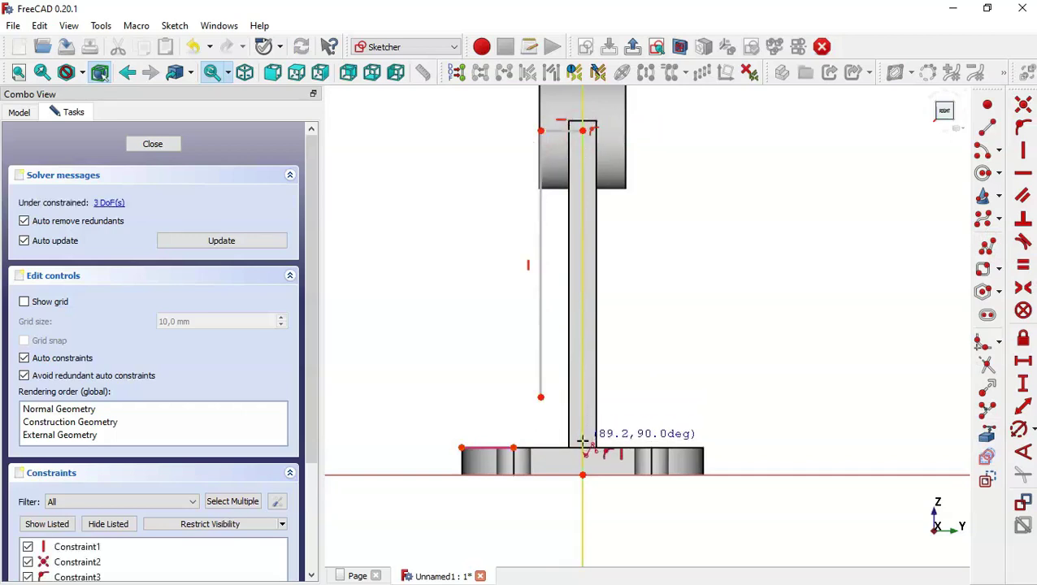
pyautogui.click(582, 447)
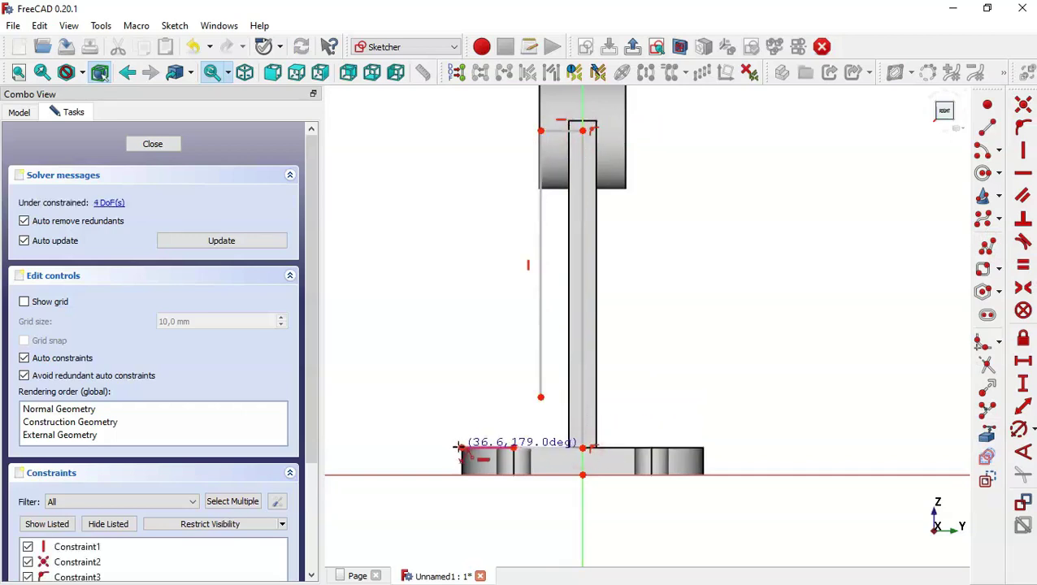
pyautogui.click(461, 449)
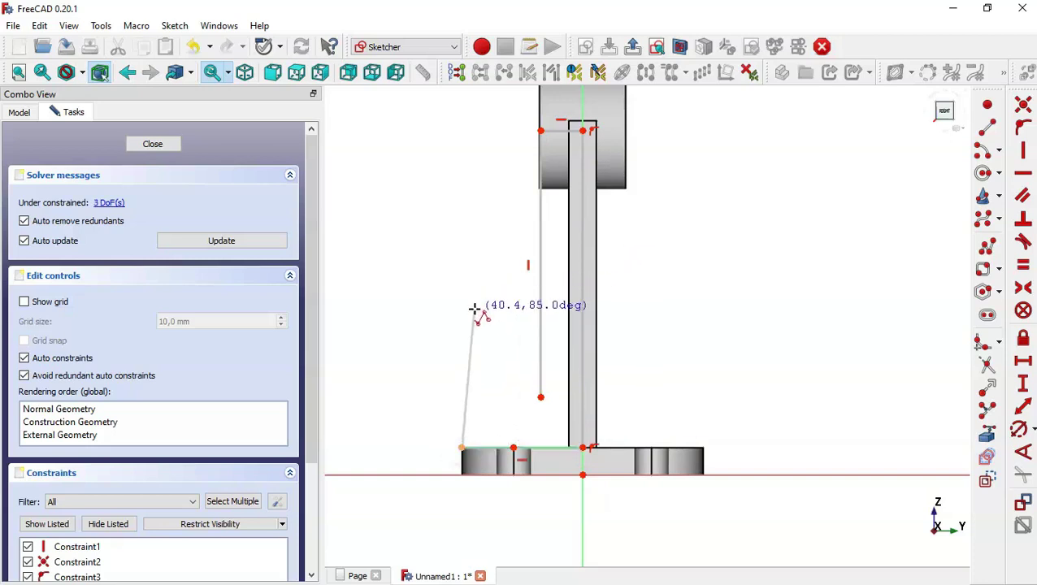
pyautogui.press('m')
pyautogui.press('m')
pyautogui.press('m')
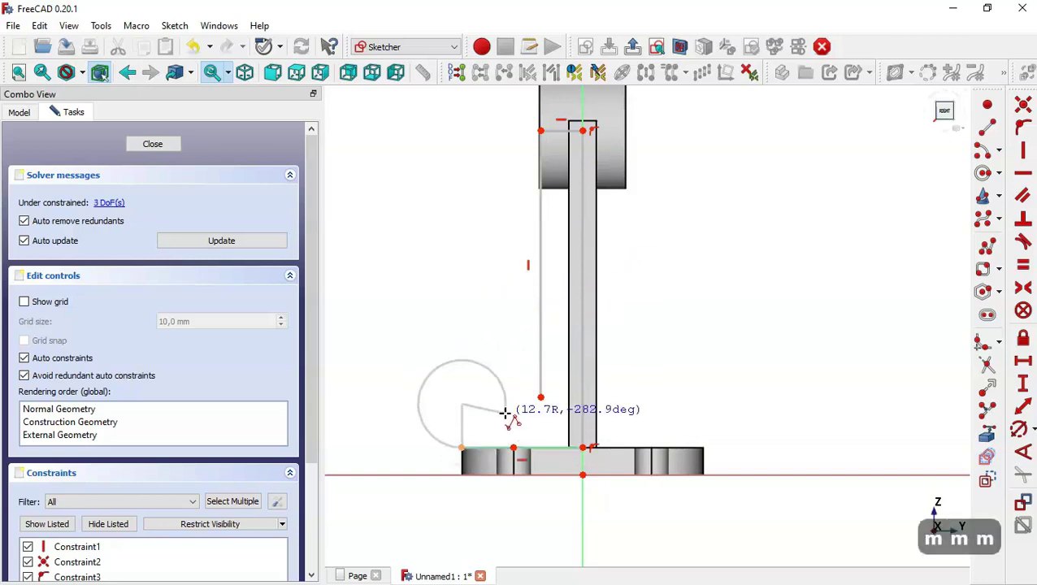
pyautogui.press('m')
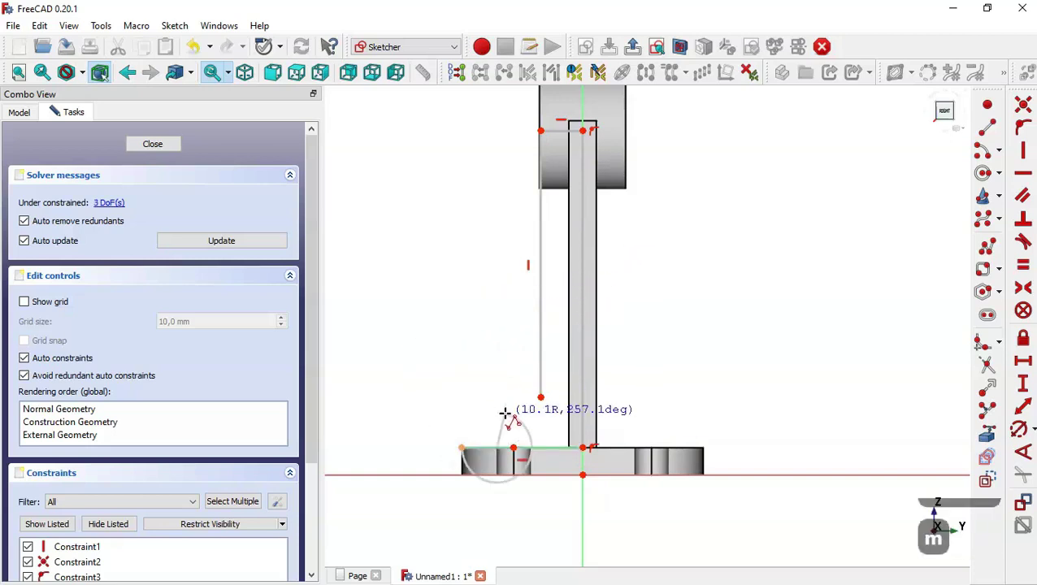
pyautogui.click(544, 398)
pyautogui.press('Escape')
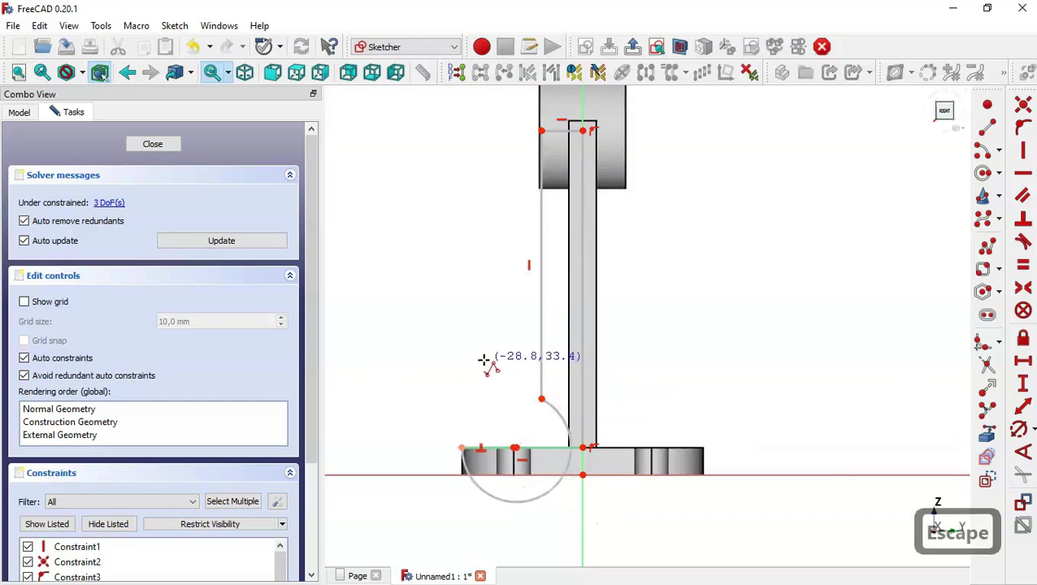
pyautogui.rightClick(517, 442)
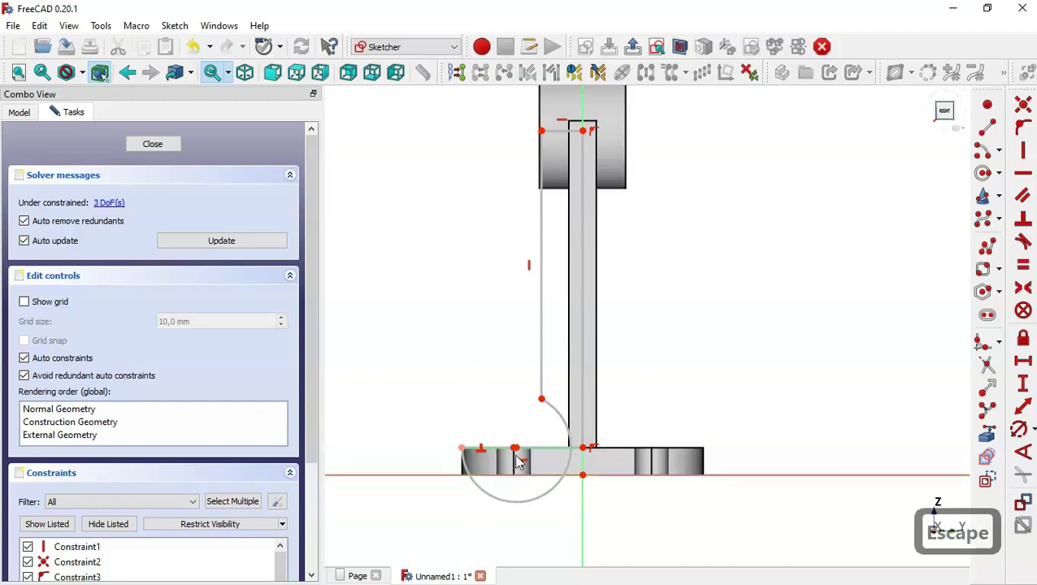
# Drag the outline's vertical line and arc into place, then delete the misplaced arc.
pyautogui.scroll(1, 516, 459)
pyautogui.moveTo(515, 453)
pyautogui.mouseDown()
pyautogui.moveTo(467, 349)
pyautogui.moveTo(497, 363)
pyautogui.moveTo(545, 477)
pyautogui.moveTo(537, 336)
pyautogui.moveTo(537, 351)
pyautogui.mouseUp()
pyautogui.click(541, 406)
pyautogui.moveTo(544, 453); pyautogui.dragTo(497, 414)
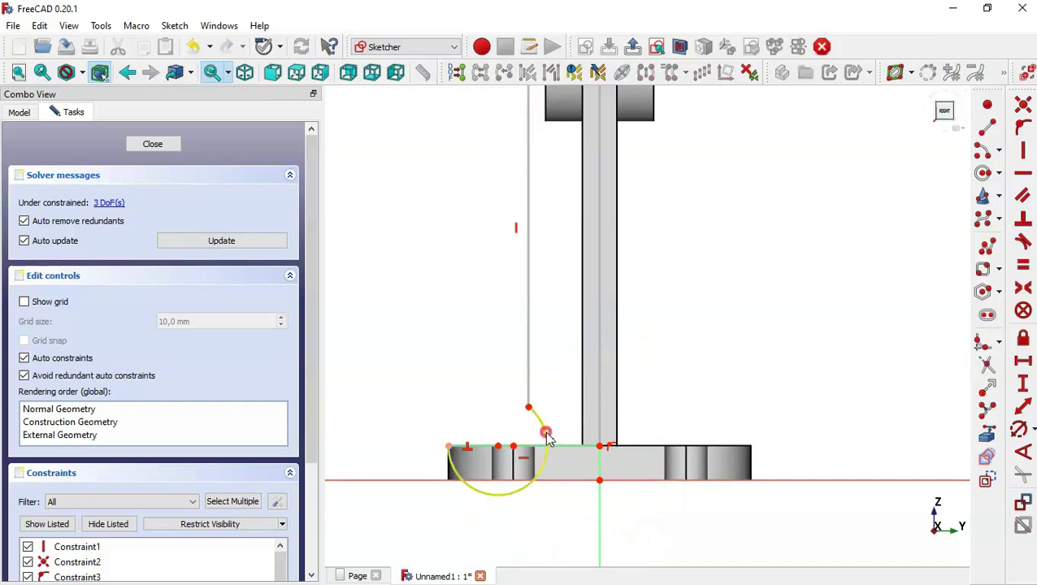
pyautogui.click(548, 438)
pyautogui.press('Delete')
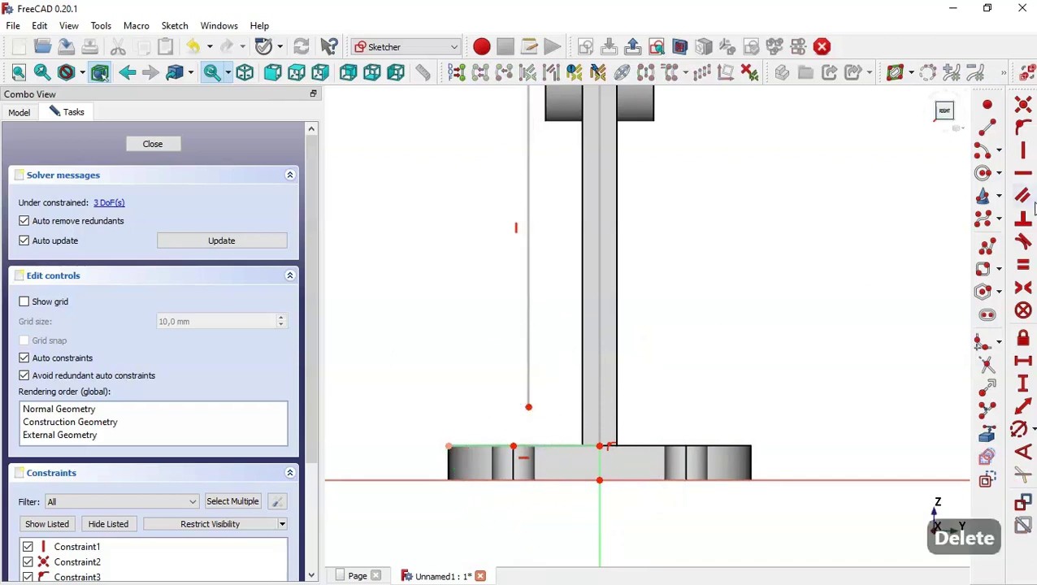
# Draw a centre arc from the base's left corner to the vertical line's bottom.
pyautogui.click(986, 150)
pyautogui.click(456, 318)
pyautogui.click(448, 446)
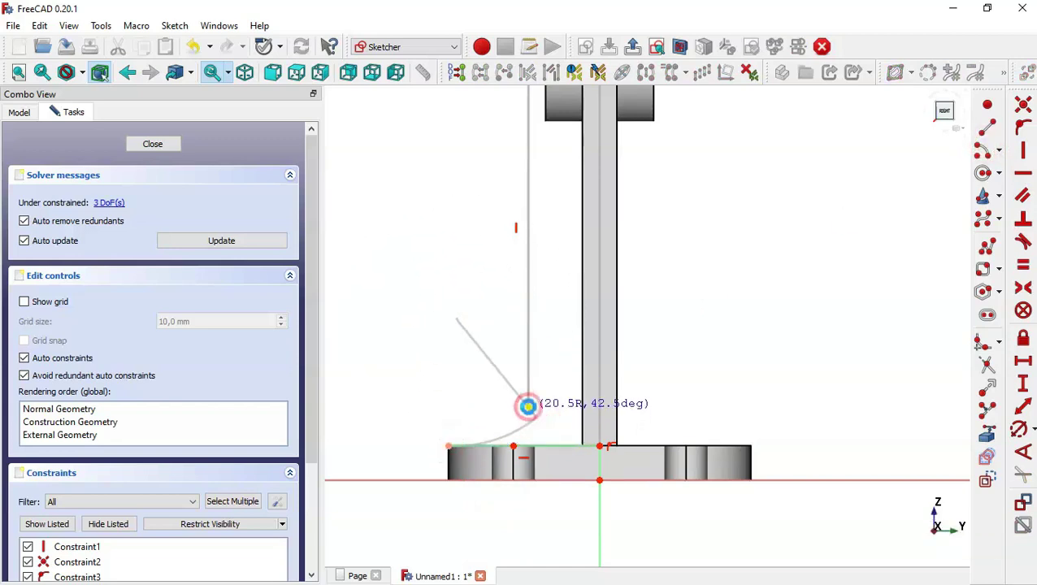
pyautogui.click(529, 410)
# Make the arc tangent to the vertical line, then bring up the Exercise 35 drawing.
pyautogui.click(1030, 246)
pyautogui.click(515, 430)
pyautogui.click(537, 388)
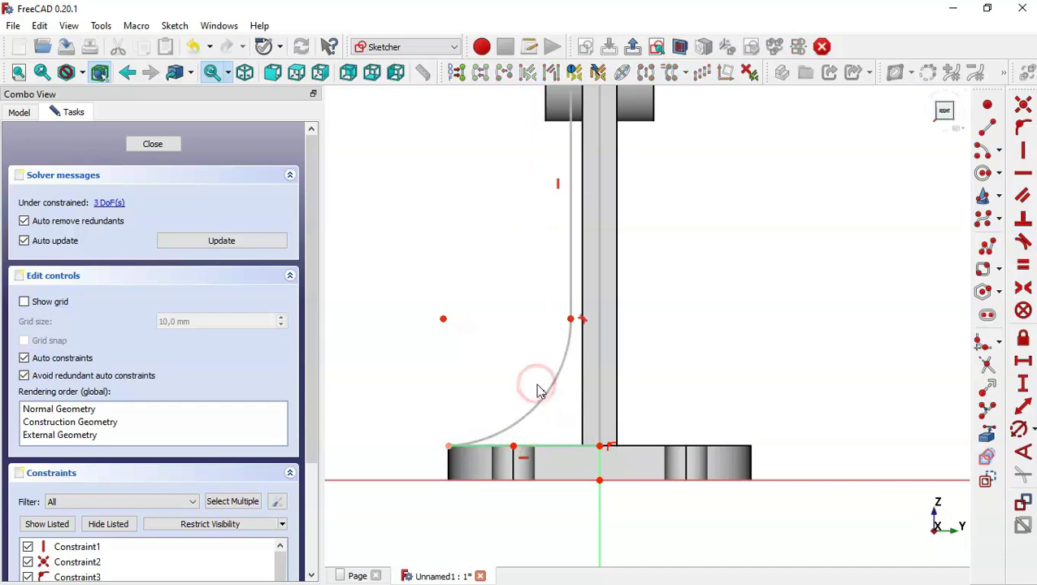
pyautogui.press('Escape')
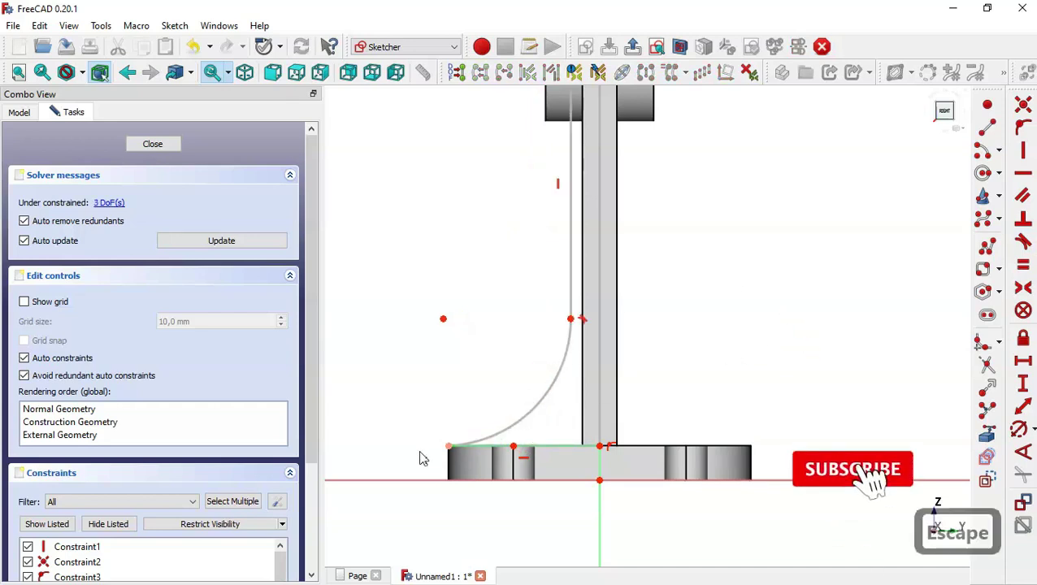
pyautogui.scroll(-2, 422, 459)
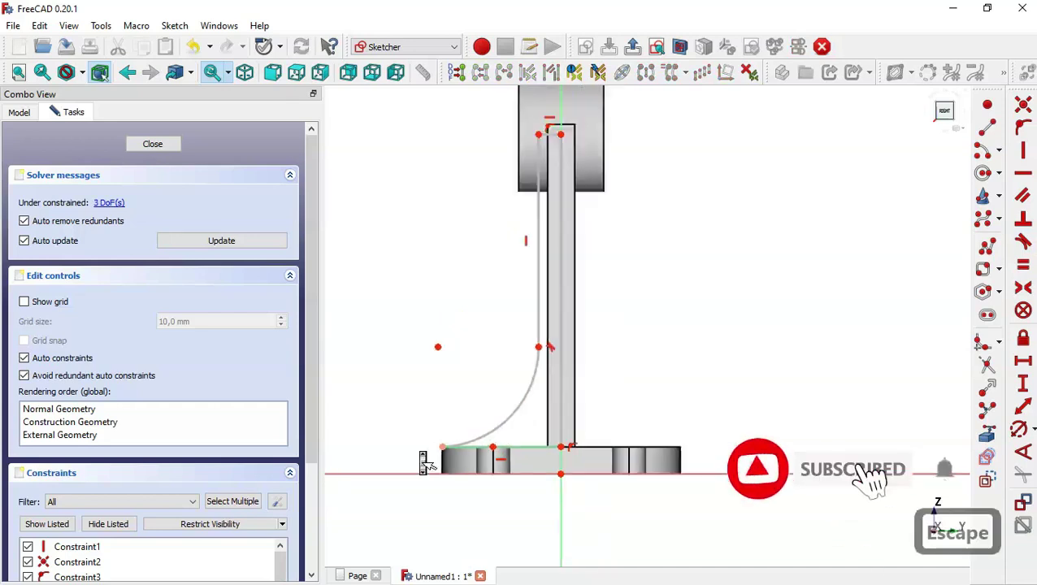
pyautogui.click(356, 576)
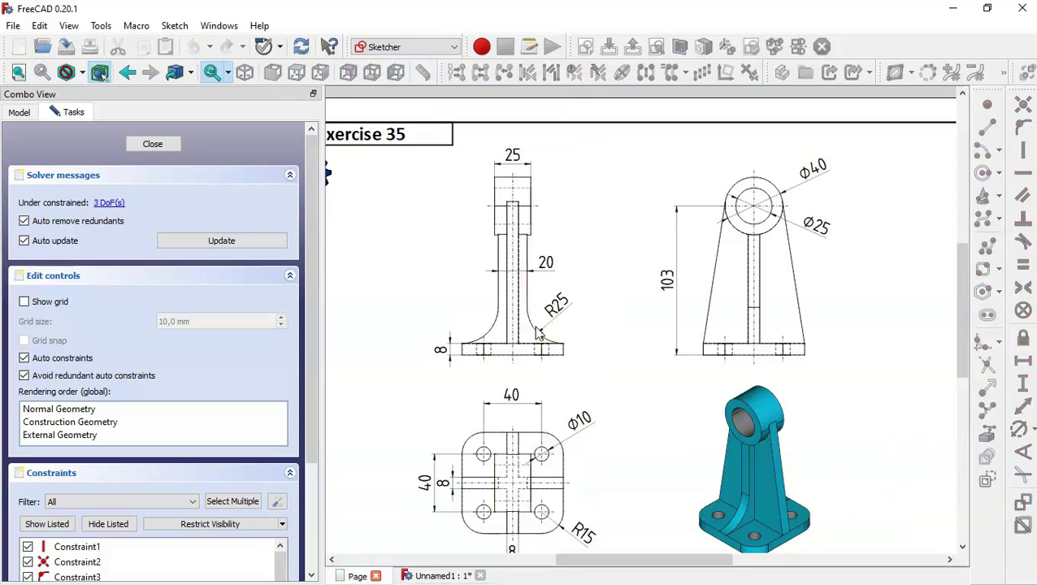
# Zoom and pan to the drawing's side view to read the rib dimensions, then return to the sketch.
pyautogui.scroll(2, 519, 270)
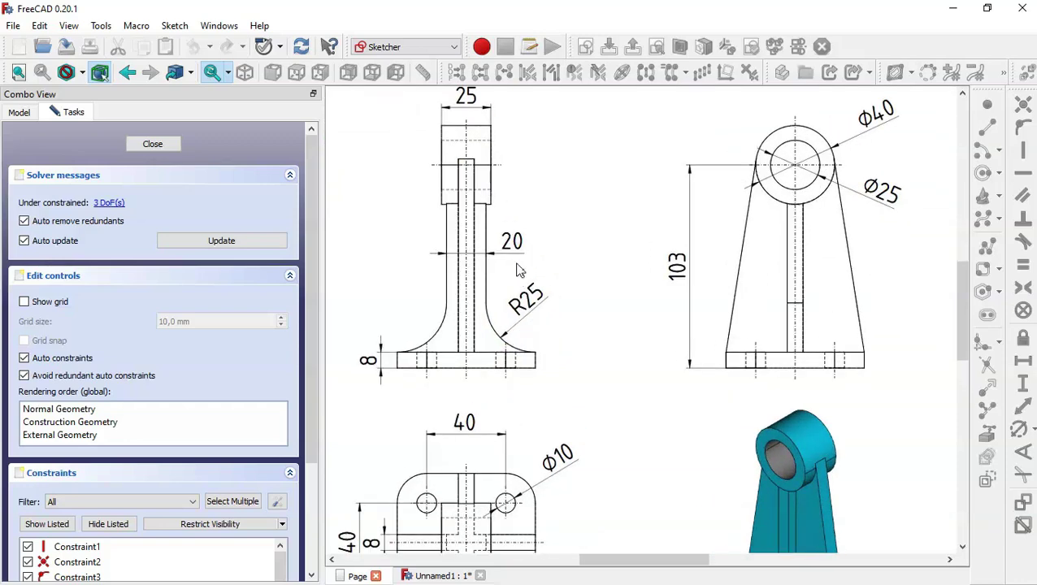
pyautogui.moveTo(563, 228); pyautogui.dragTo(602, 236, button='middle')
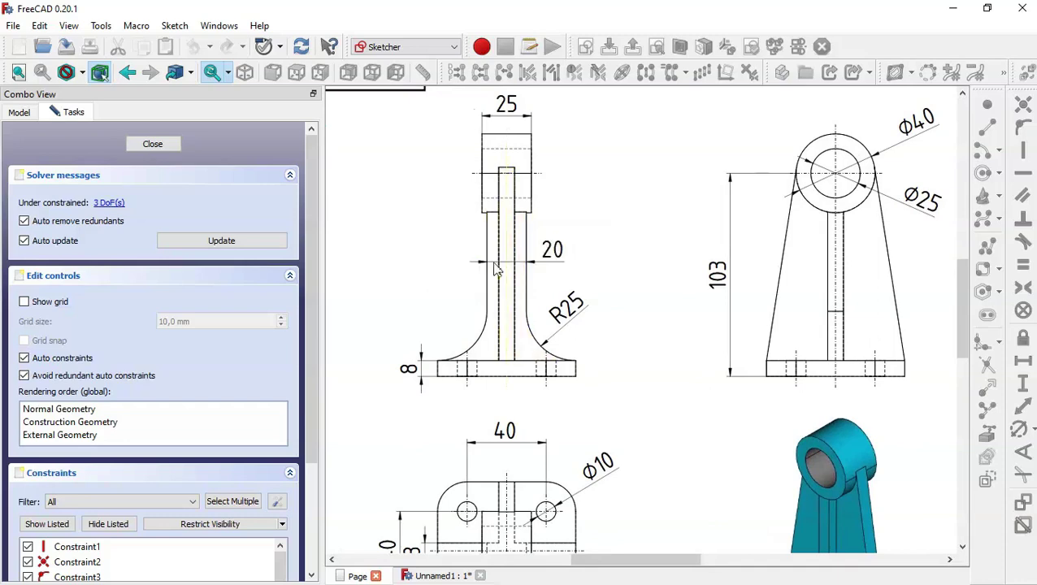
pyautogui.click(432, 576)
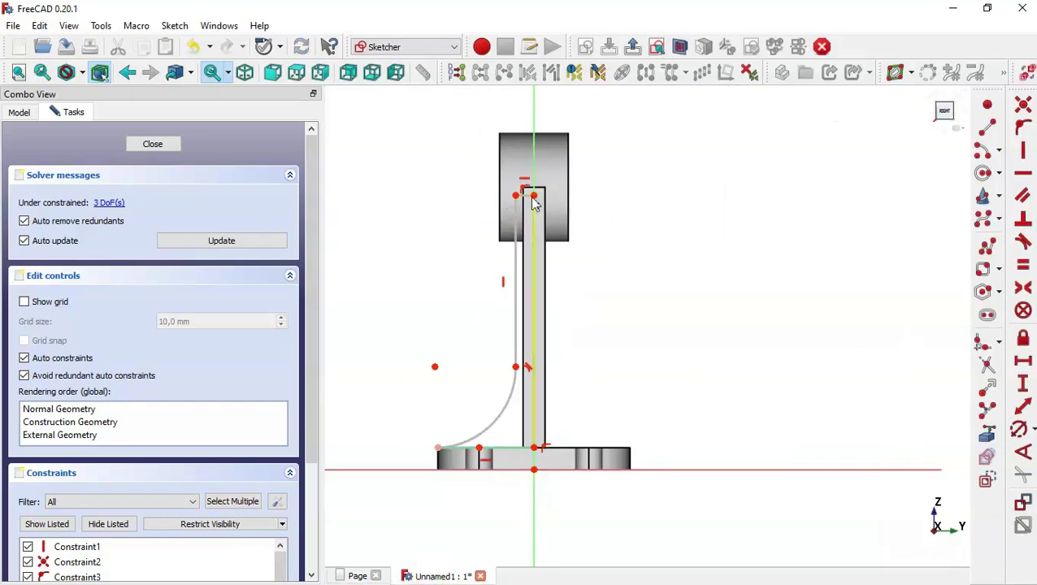
# Give the rib's top point a 10 mm horizontal distance and the arc R25, then close the sketch.
pyautogui.click(1024, 364)
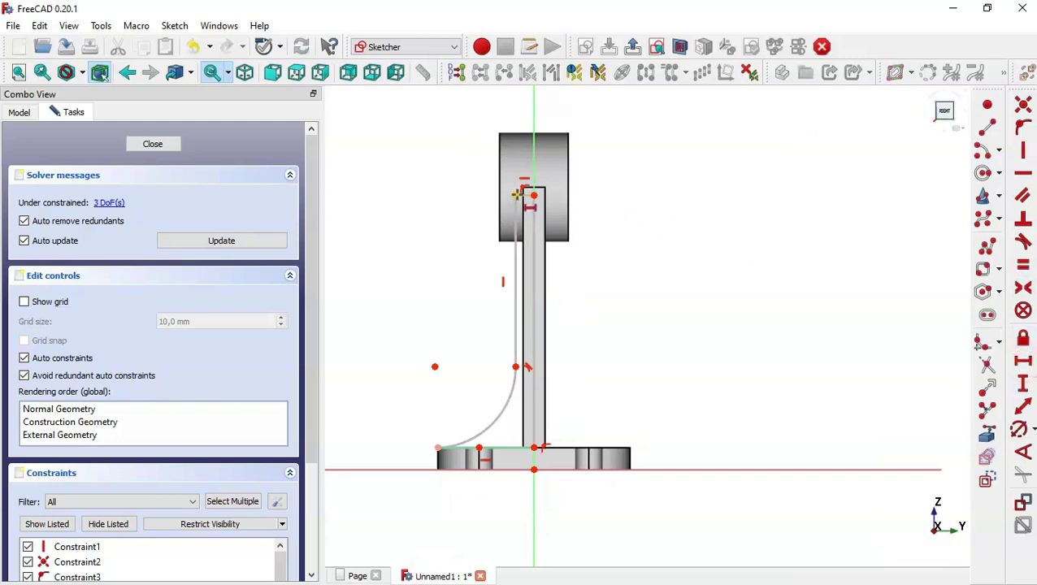
pyautogui.click(520, 194)
pyautogui.write('10')
pyautogui.press('Return')
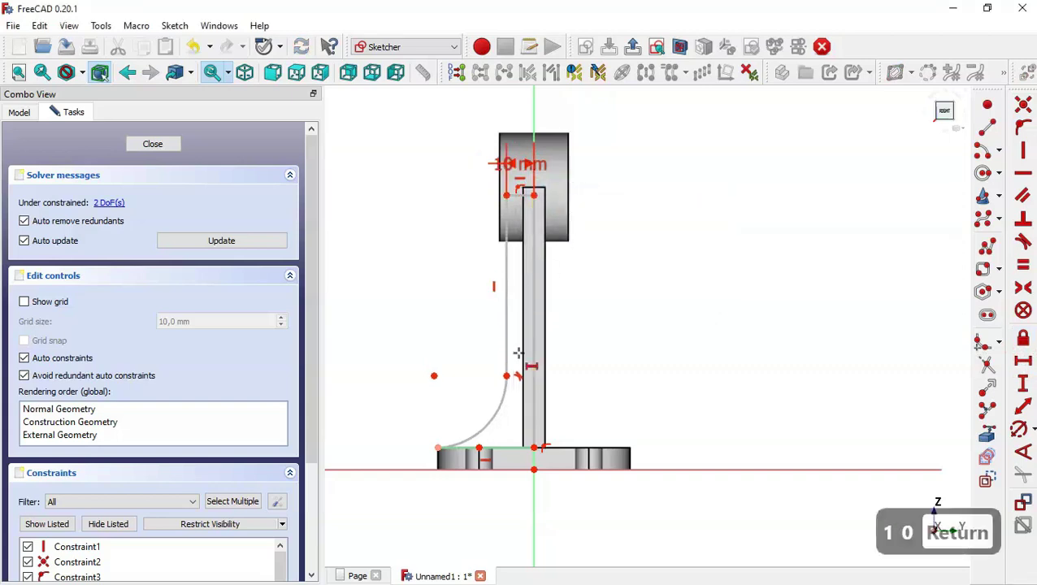
pyautogui.scroll(1, 501, 410)
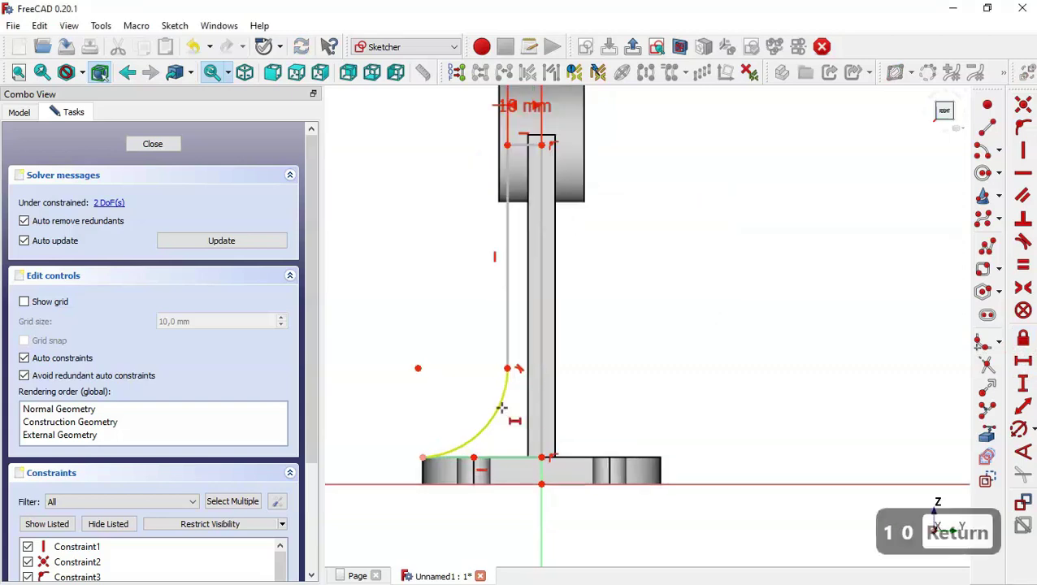
pyautogui.click(1019, 430)
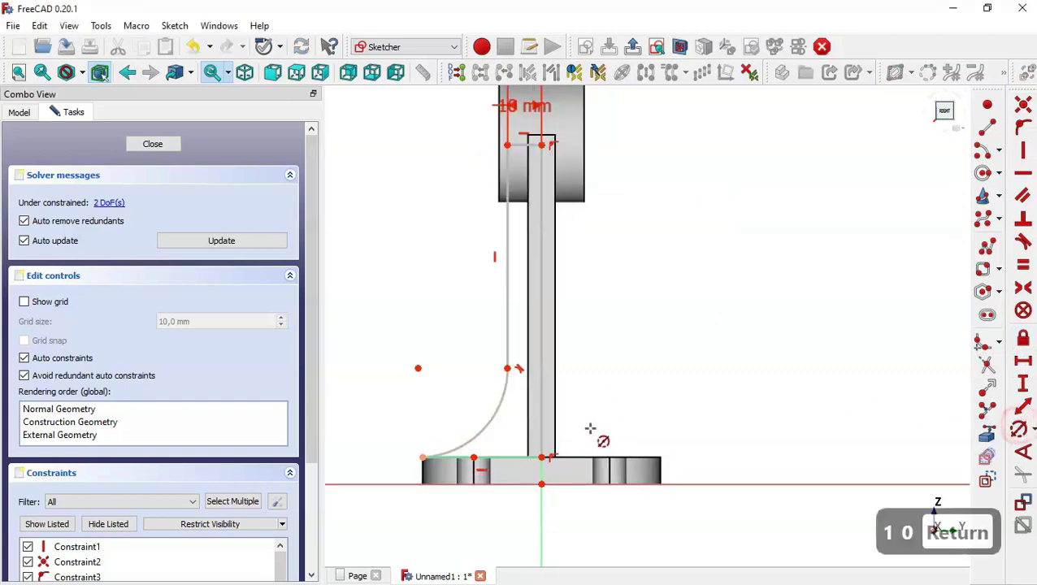
pyautogui.click(488, 422)
pyautogui.write('25')
pyautogui.press('Return')
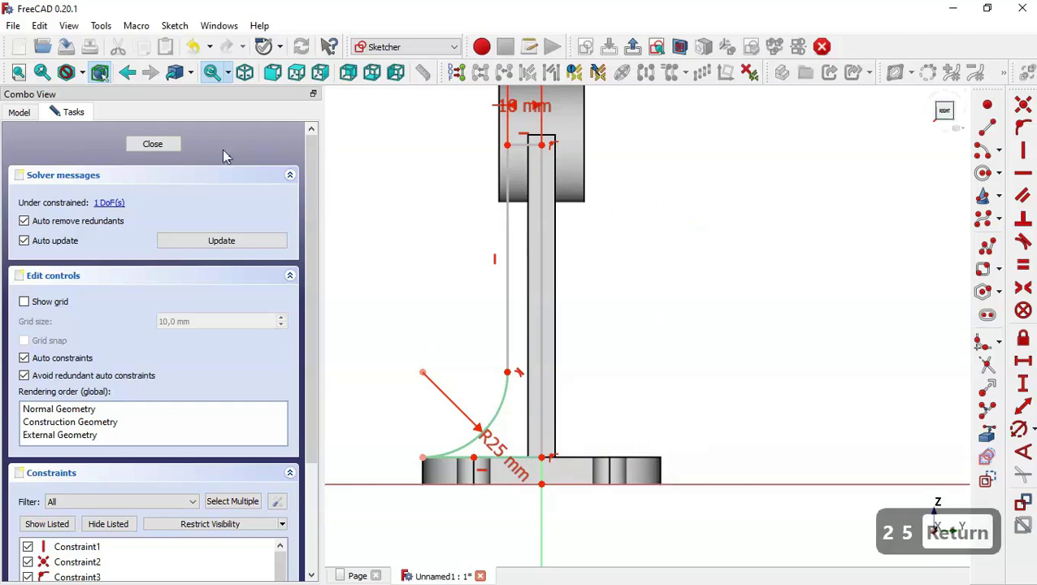
pyautogui.click(154, 145)
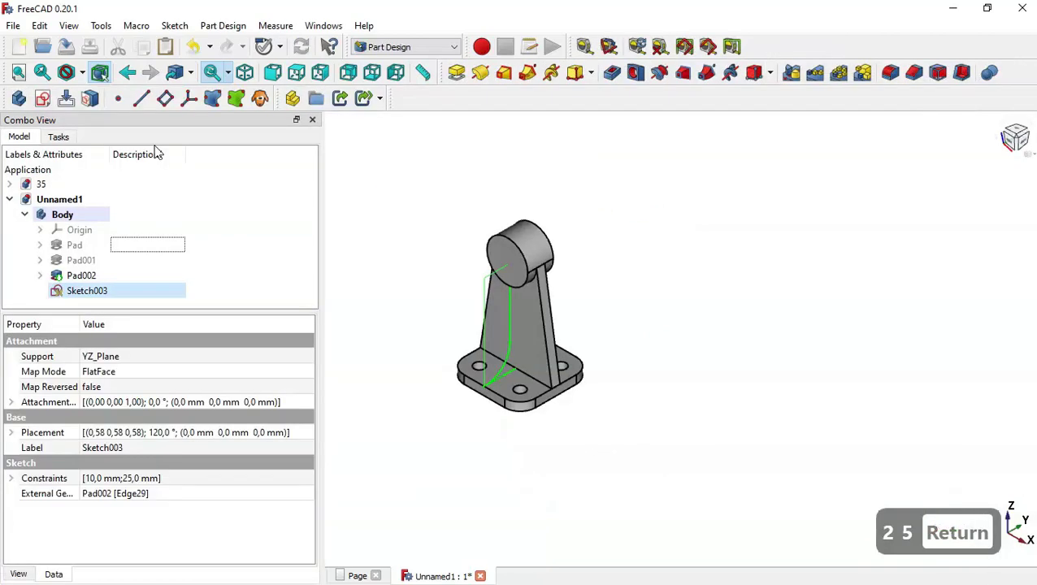
# Pad Sketch003 8 mm symmetric to plane to form the rib.
pyautogui.click(453, 73)
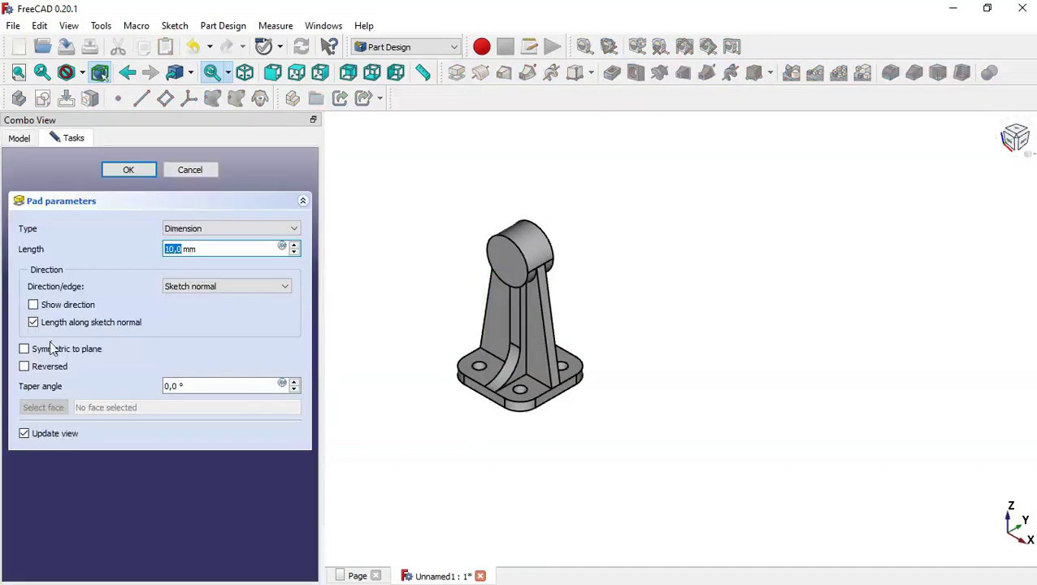
pyautogui.click(63, 351)
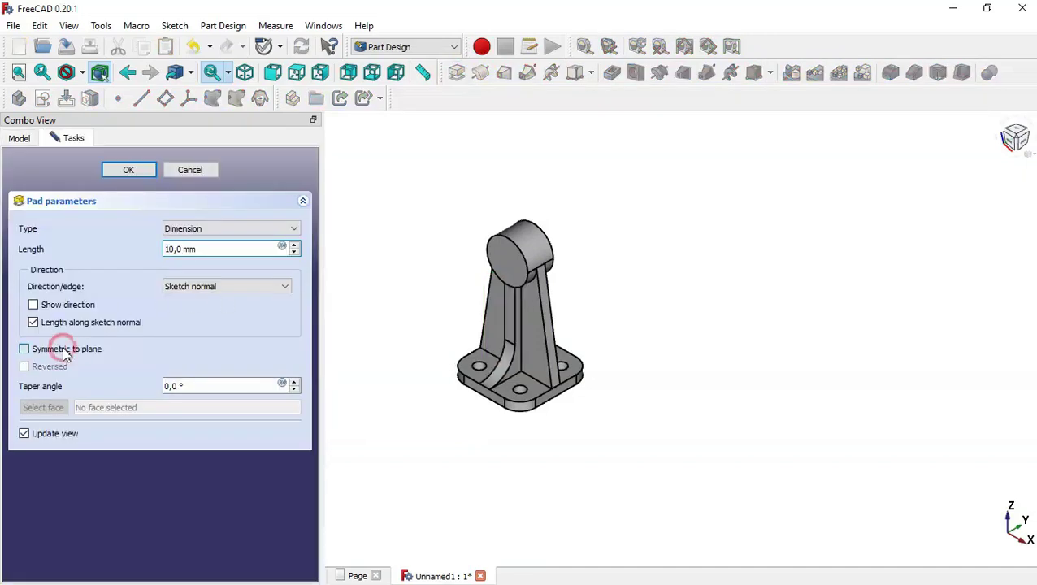
pyautogui.doubleClick(234, 249)
pyautogui.write('8')
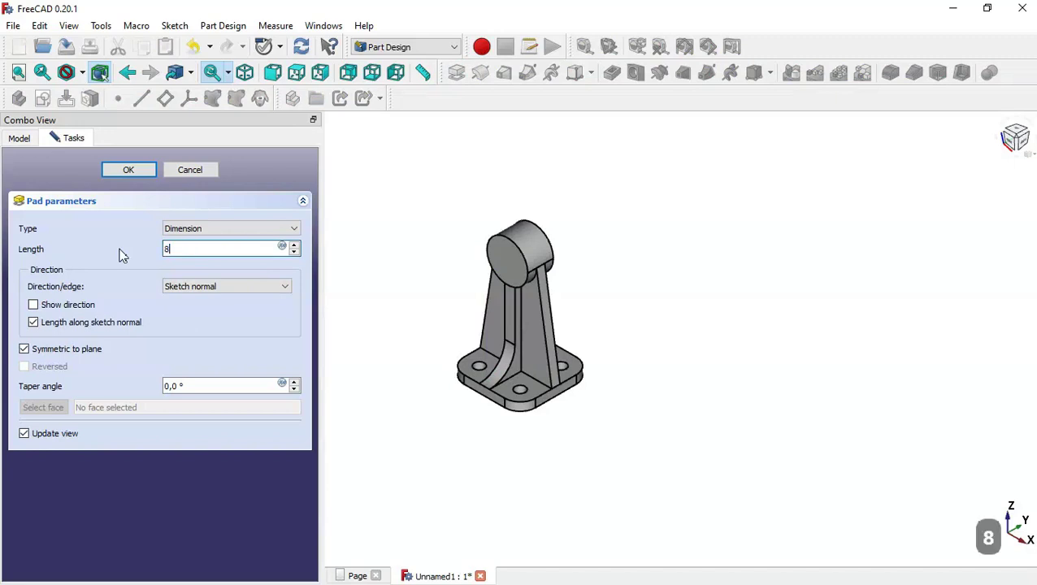
pyautogui.click(128, 175)
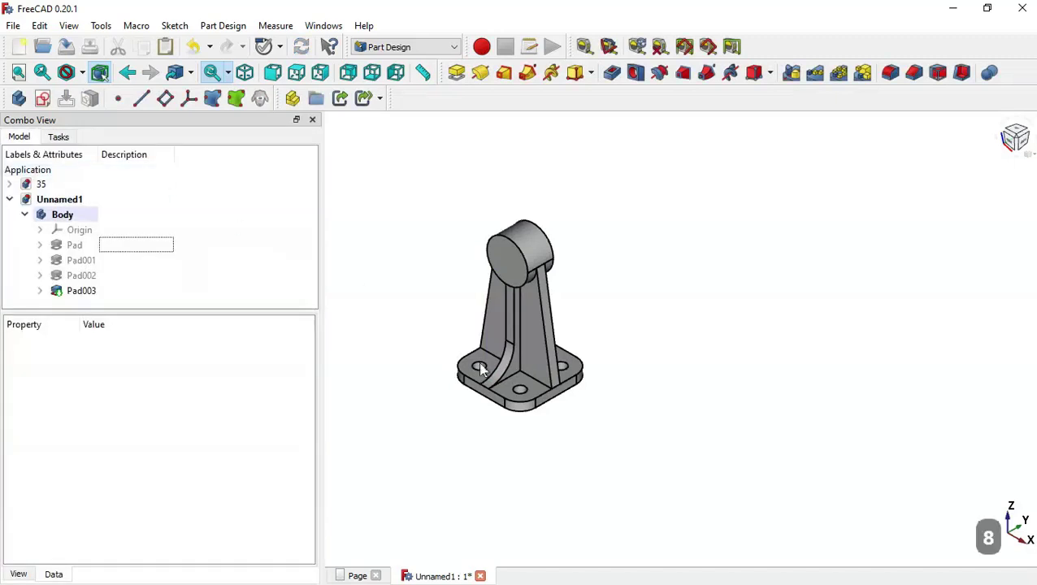
pyautogui.scroll(3, 492, 372)
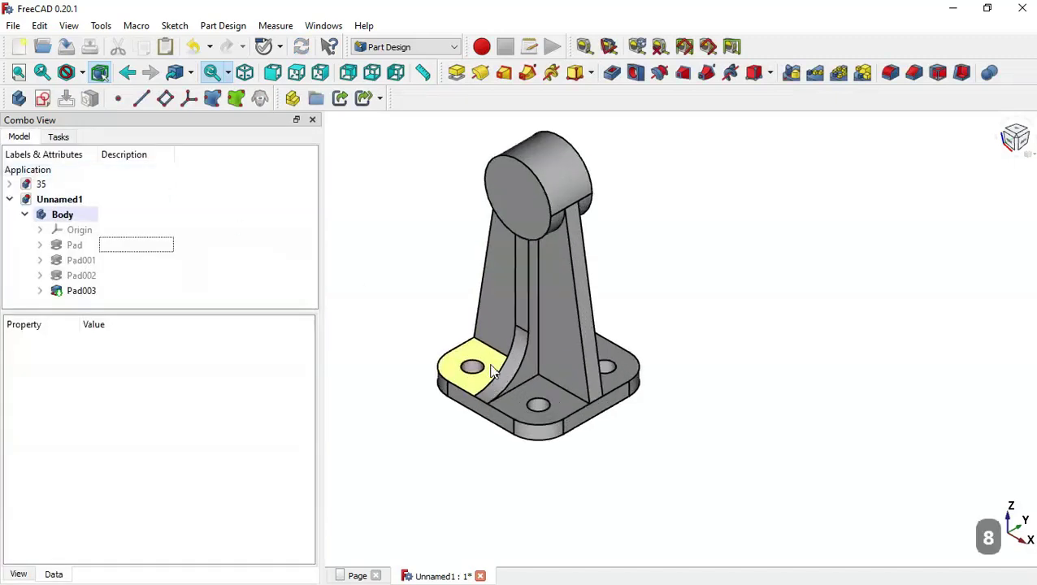
# Mirror Pad003 across the vertical sketch axis and reset to the Home view.
pyautogui.click(128, 290)
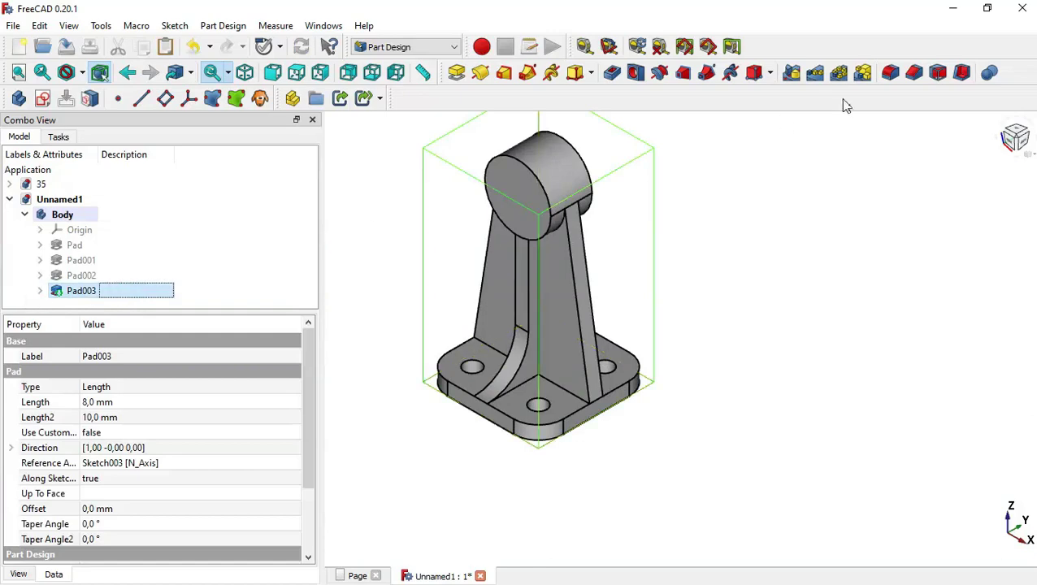
pyautogui.click(793, 73)
pyautogui.moveTo(810, 320); pyautogui.dragTo(762, 320, button='middle')
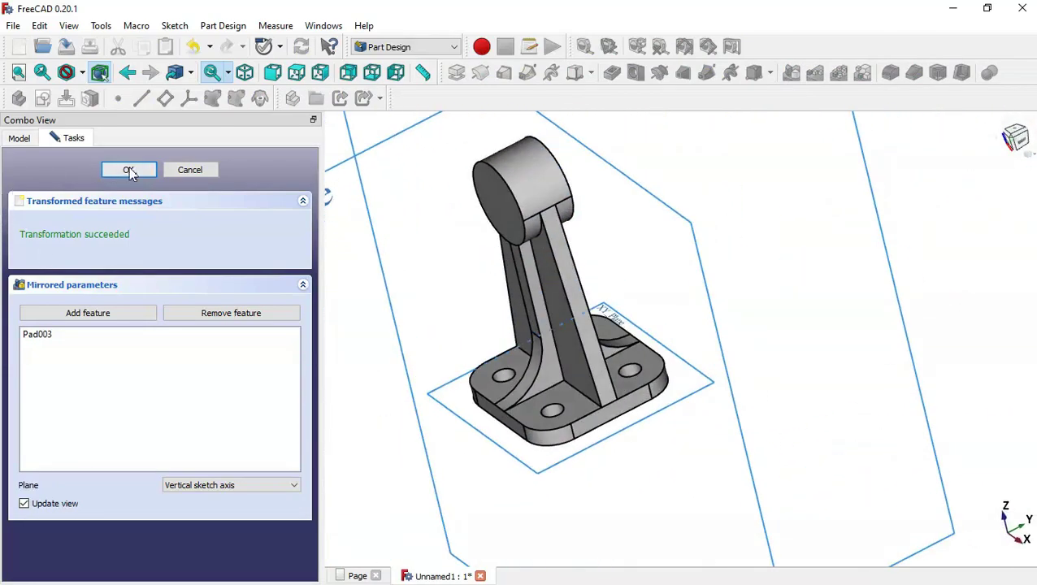
pyautogui.click(128, 172)
pyautogui.click(749, 219)
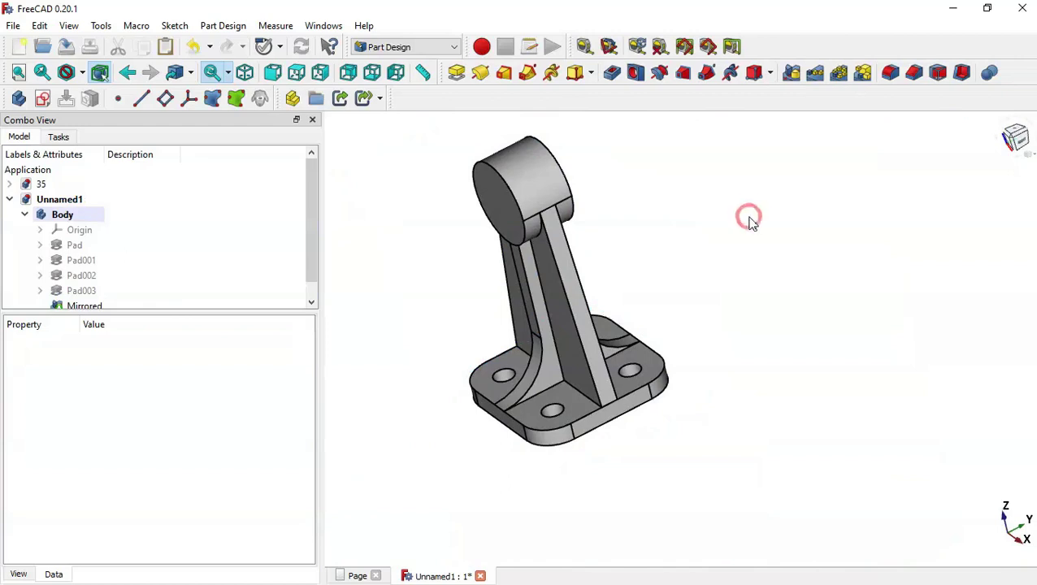
pyautogui.press('Home')
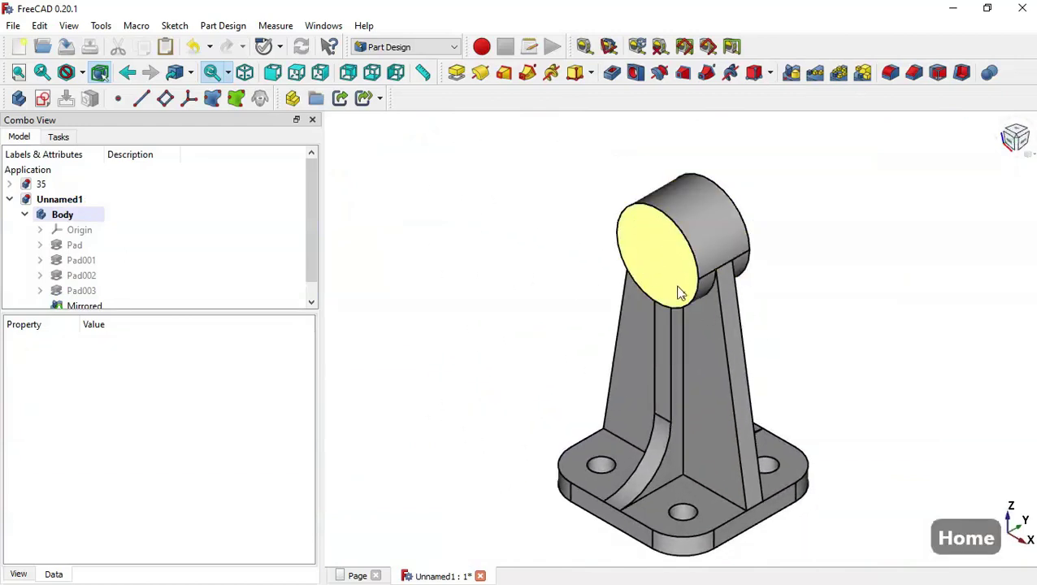
# Start a Hole on the boss's front face, checking the bore size on the reference drawing.
pyautogui.click(660, 260)
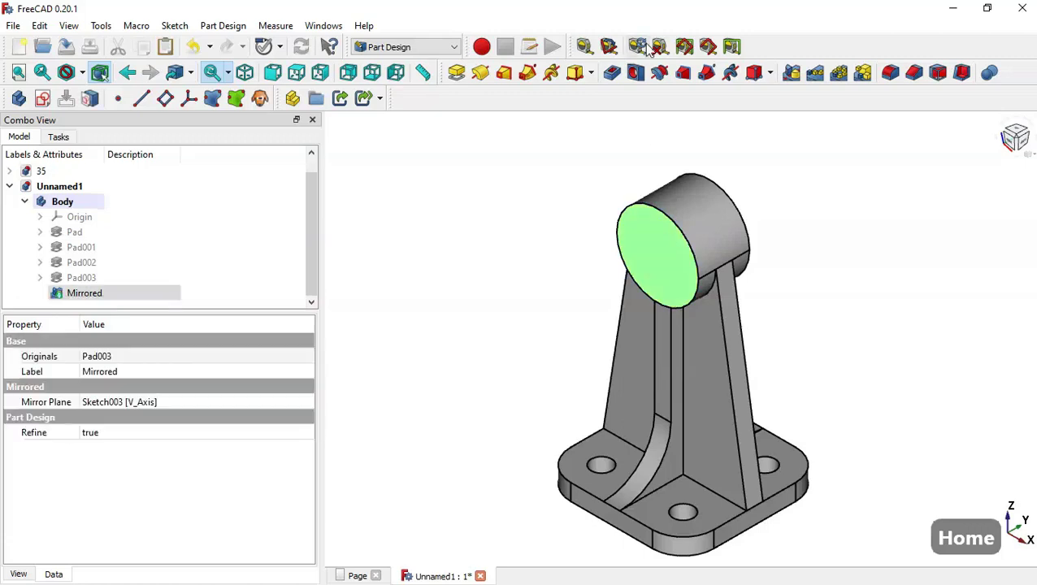
pyautogui.click(635, 74)
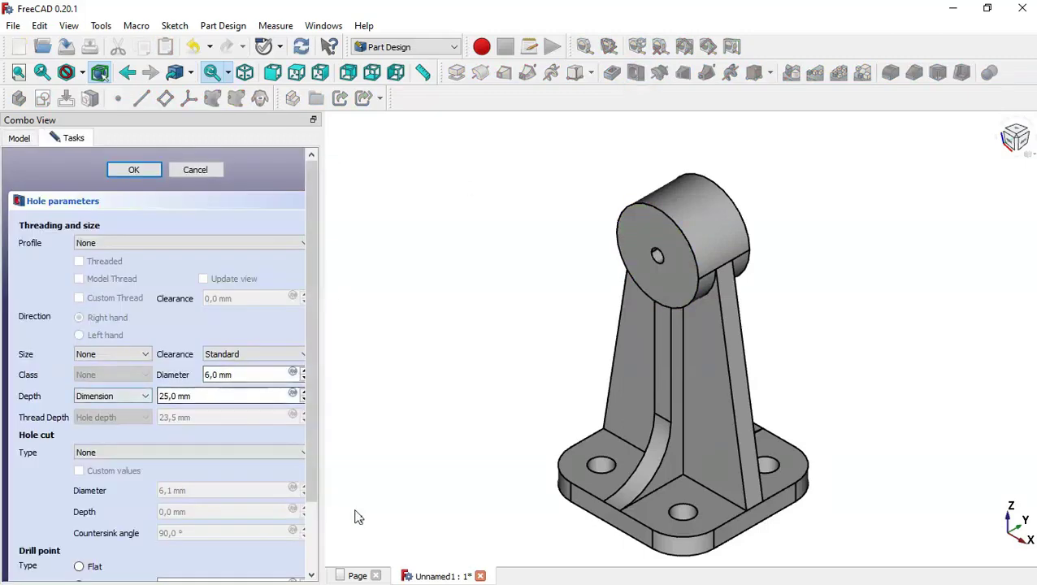
pyautogui.click(355, 575)
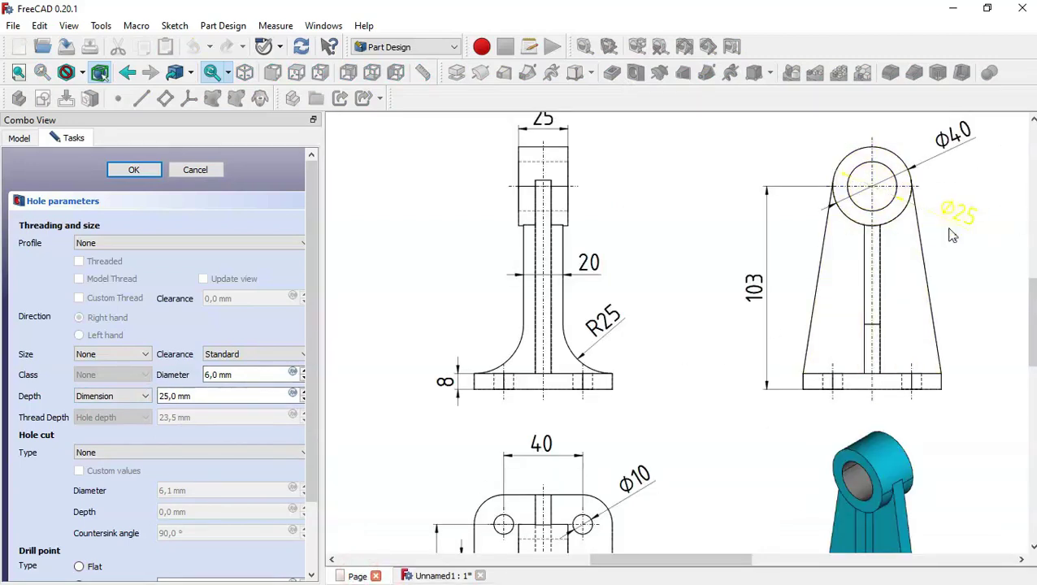
pyautogui.click(451, 575)
# Set the hole to 25 mm diameter and 40 mm depth and confirm it.
pyautogui.click(244, 375)
pyautogui.doubleClick(261, 375)
pyautogui.write('25')
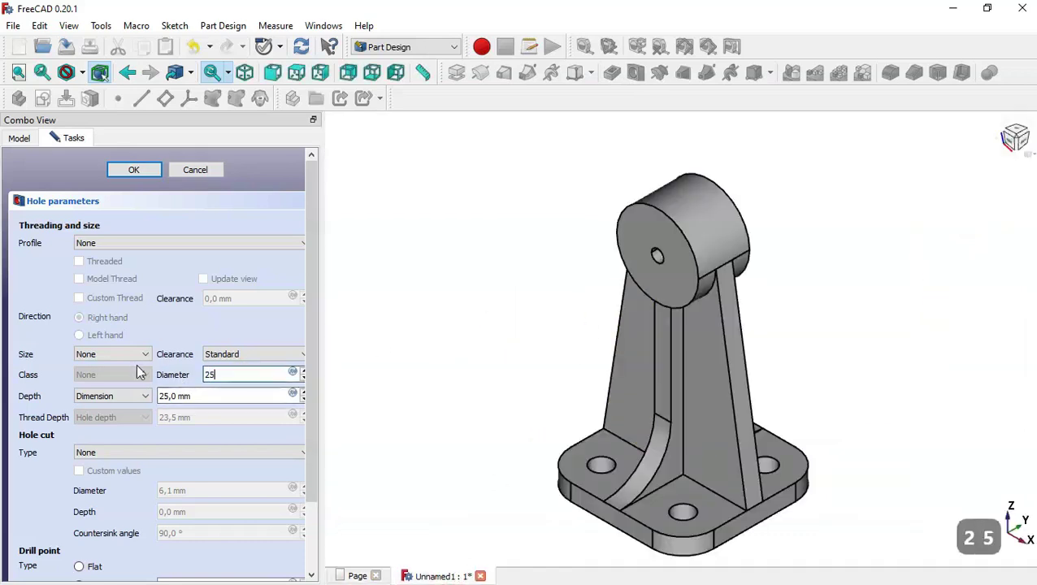
pyautogui.click(199, 396)
pyautogui.doubleClick(199, 395)
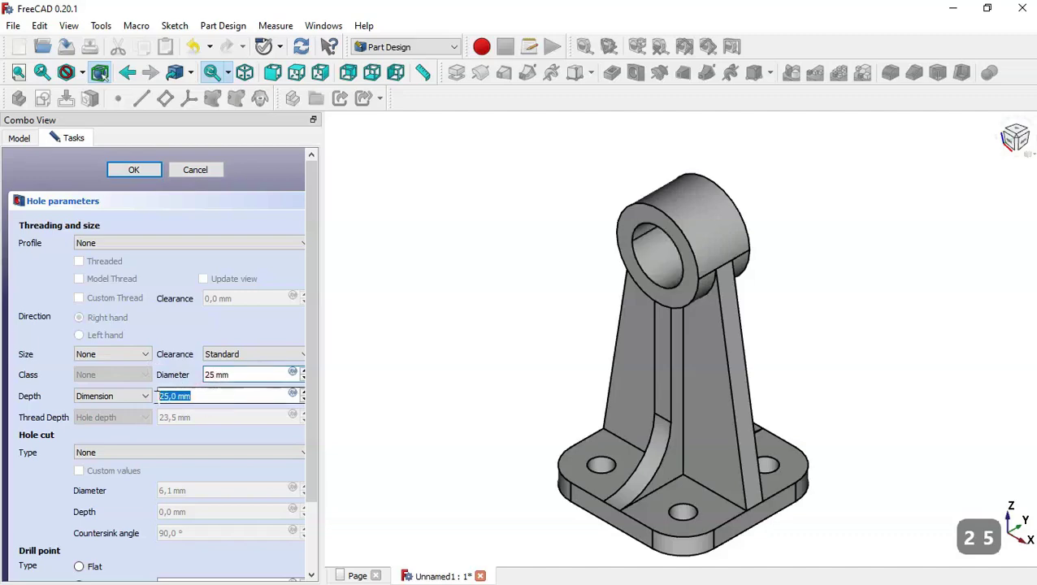
pyautogui.write('40')
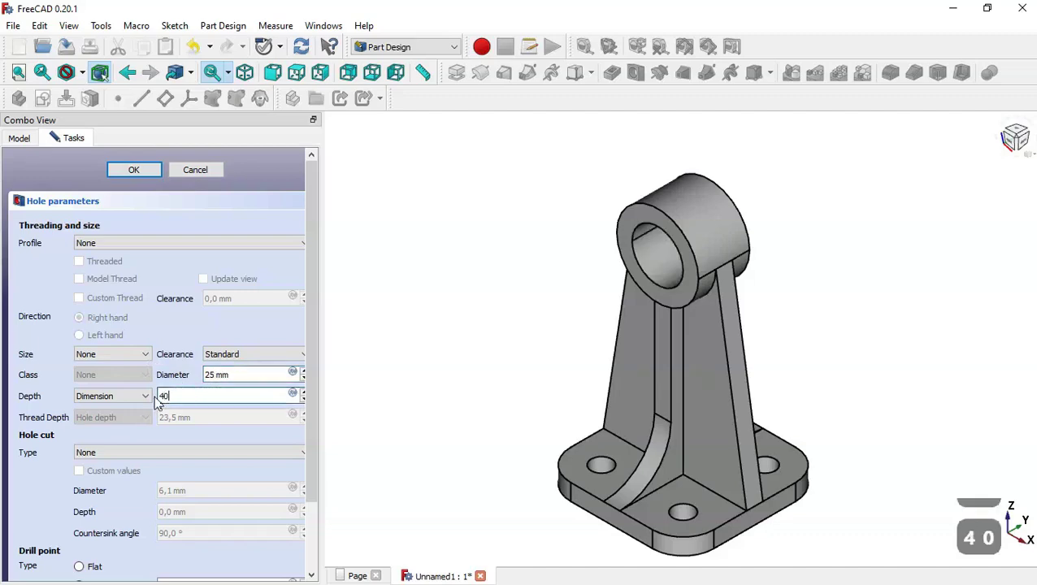
pyautogui.moveTo(909, 282); pyautogui.dragTo(857, 337, button='middle')
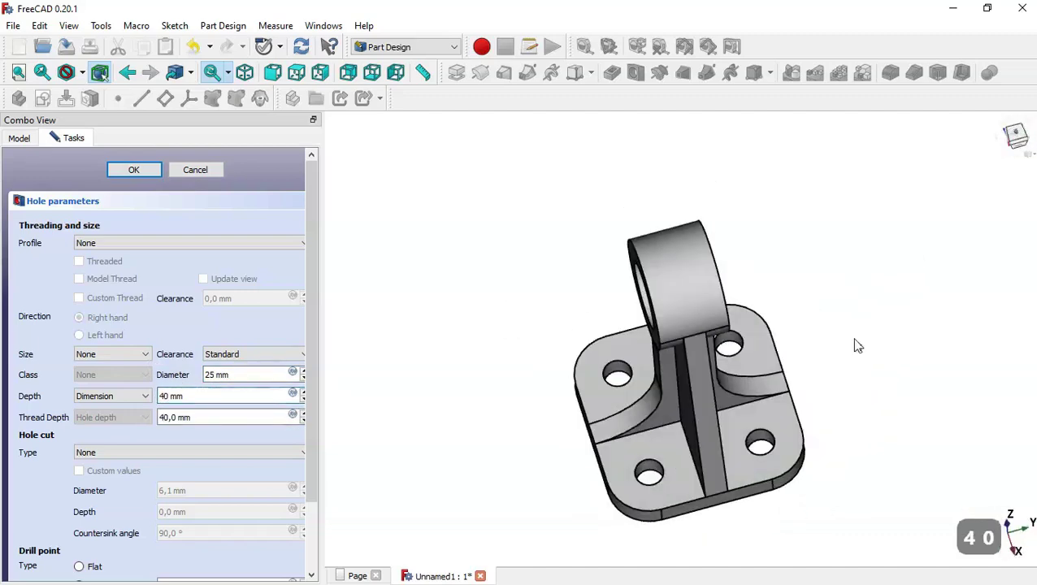
pyautogui.click(134, 170)
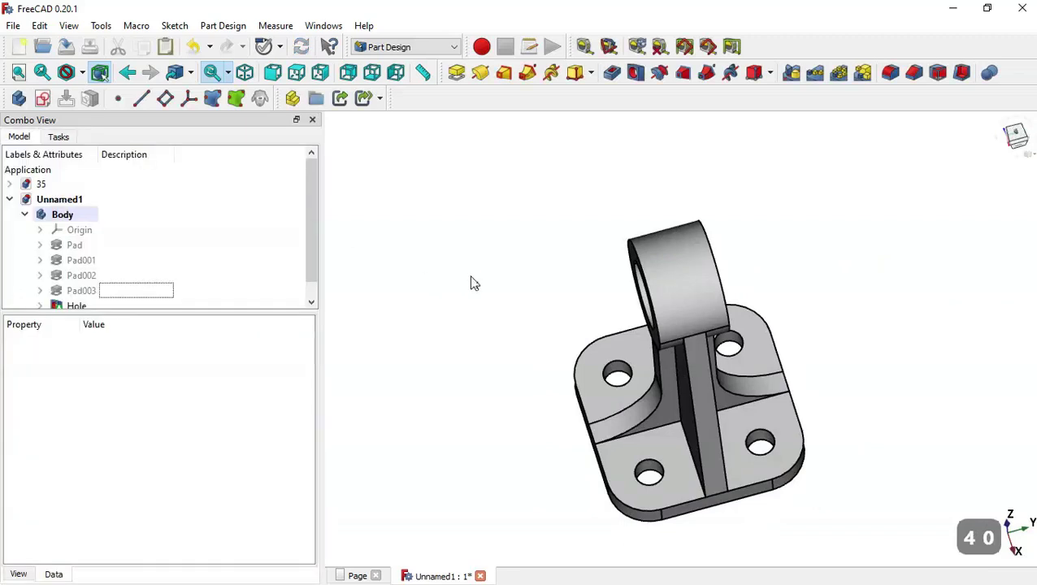
pyautogui.press('Home')
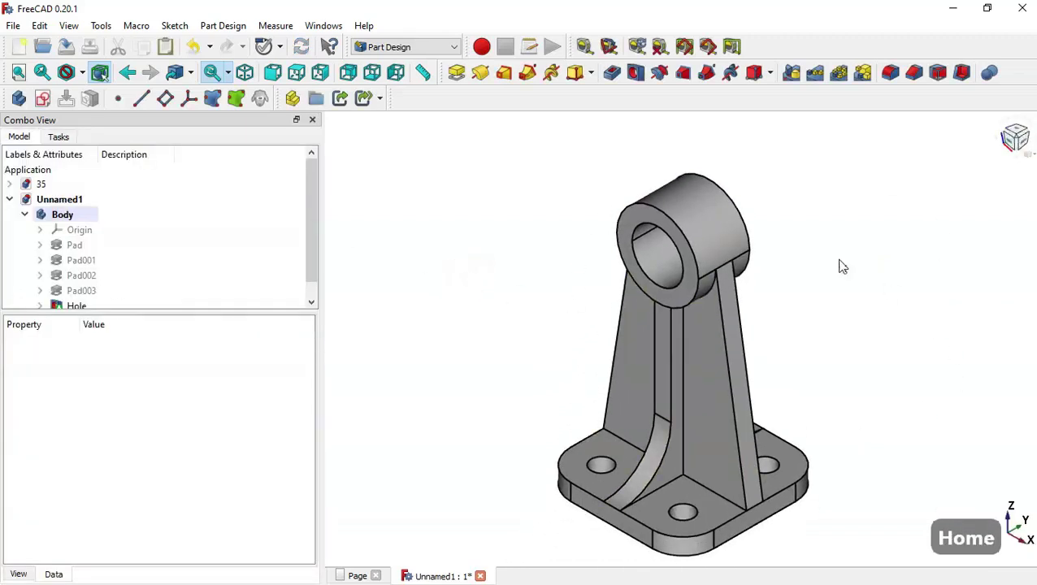